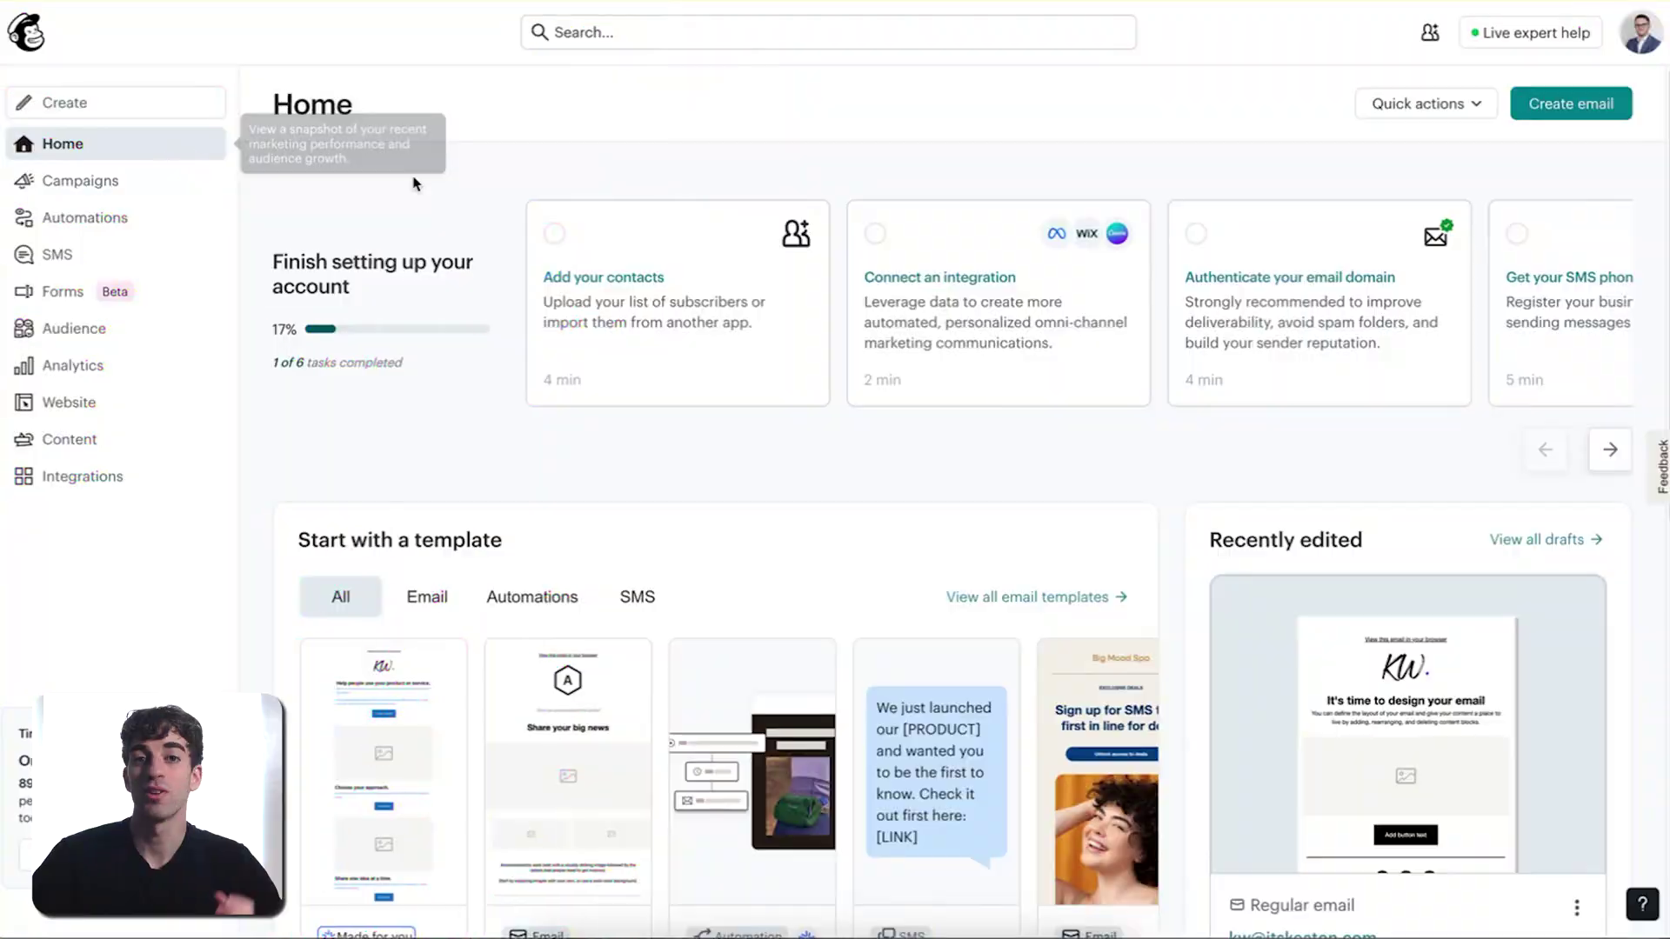
# - Scroll through the Home, Automations, Analytics, Website, Content and Integrations Discover pages
pyautogui.scroll(-5, 417, 187)
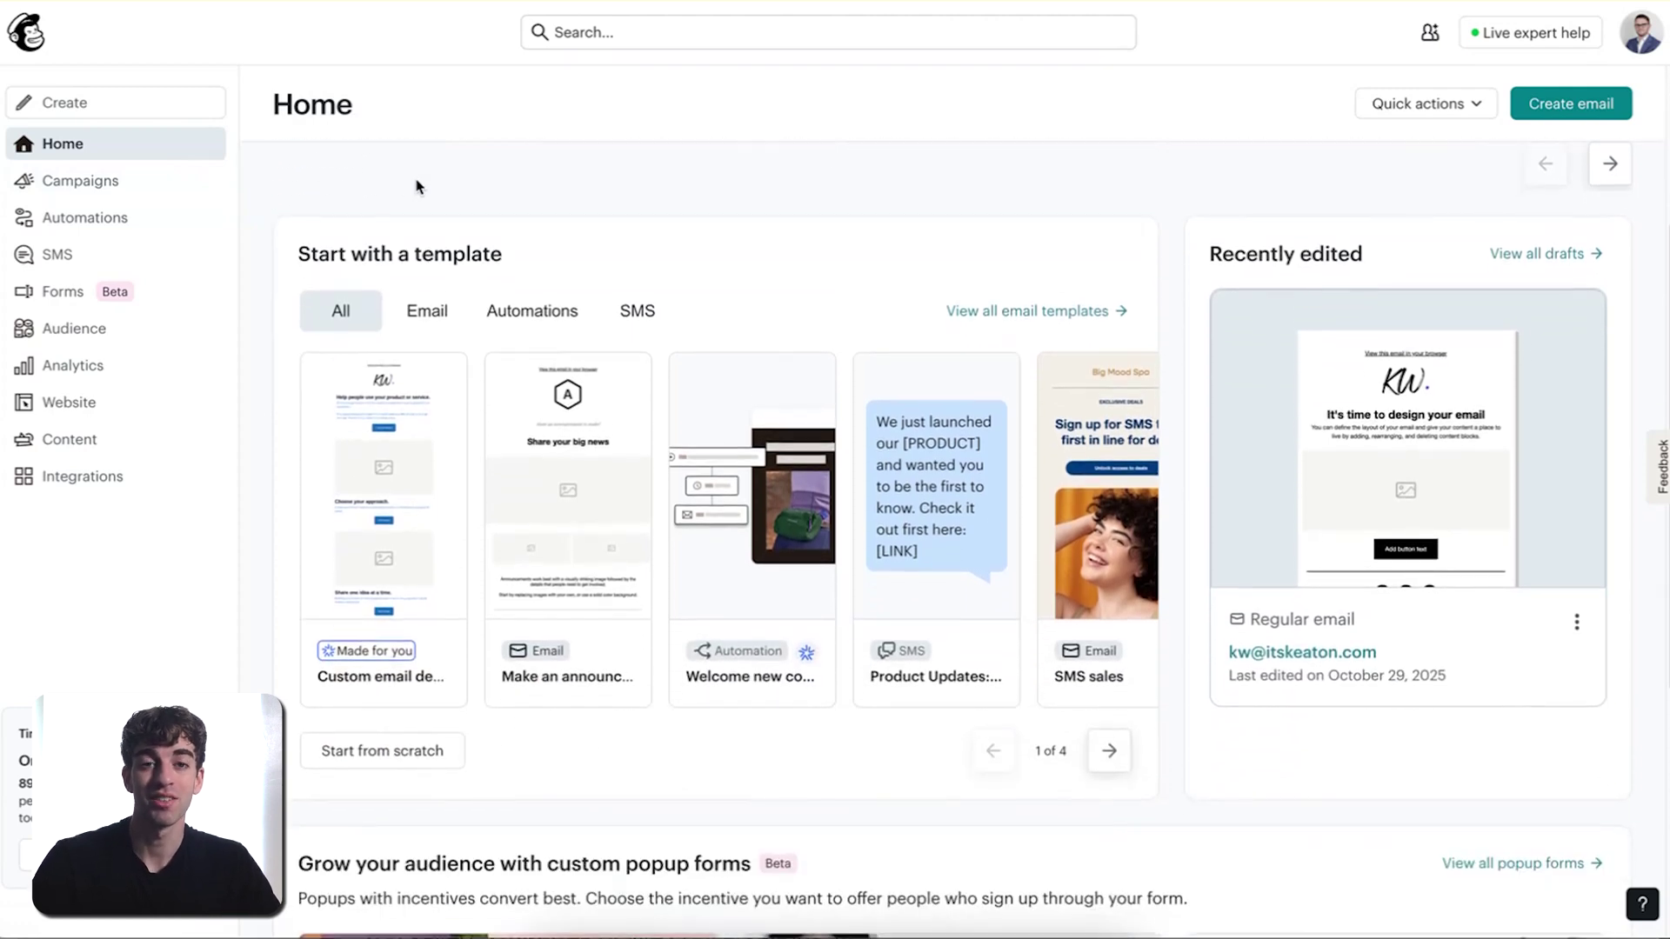
pyautogui.scroll(-3, 418, 187)
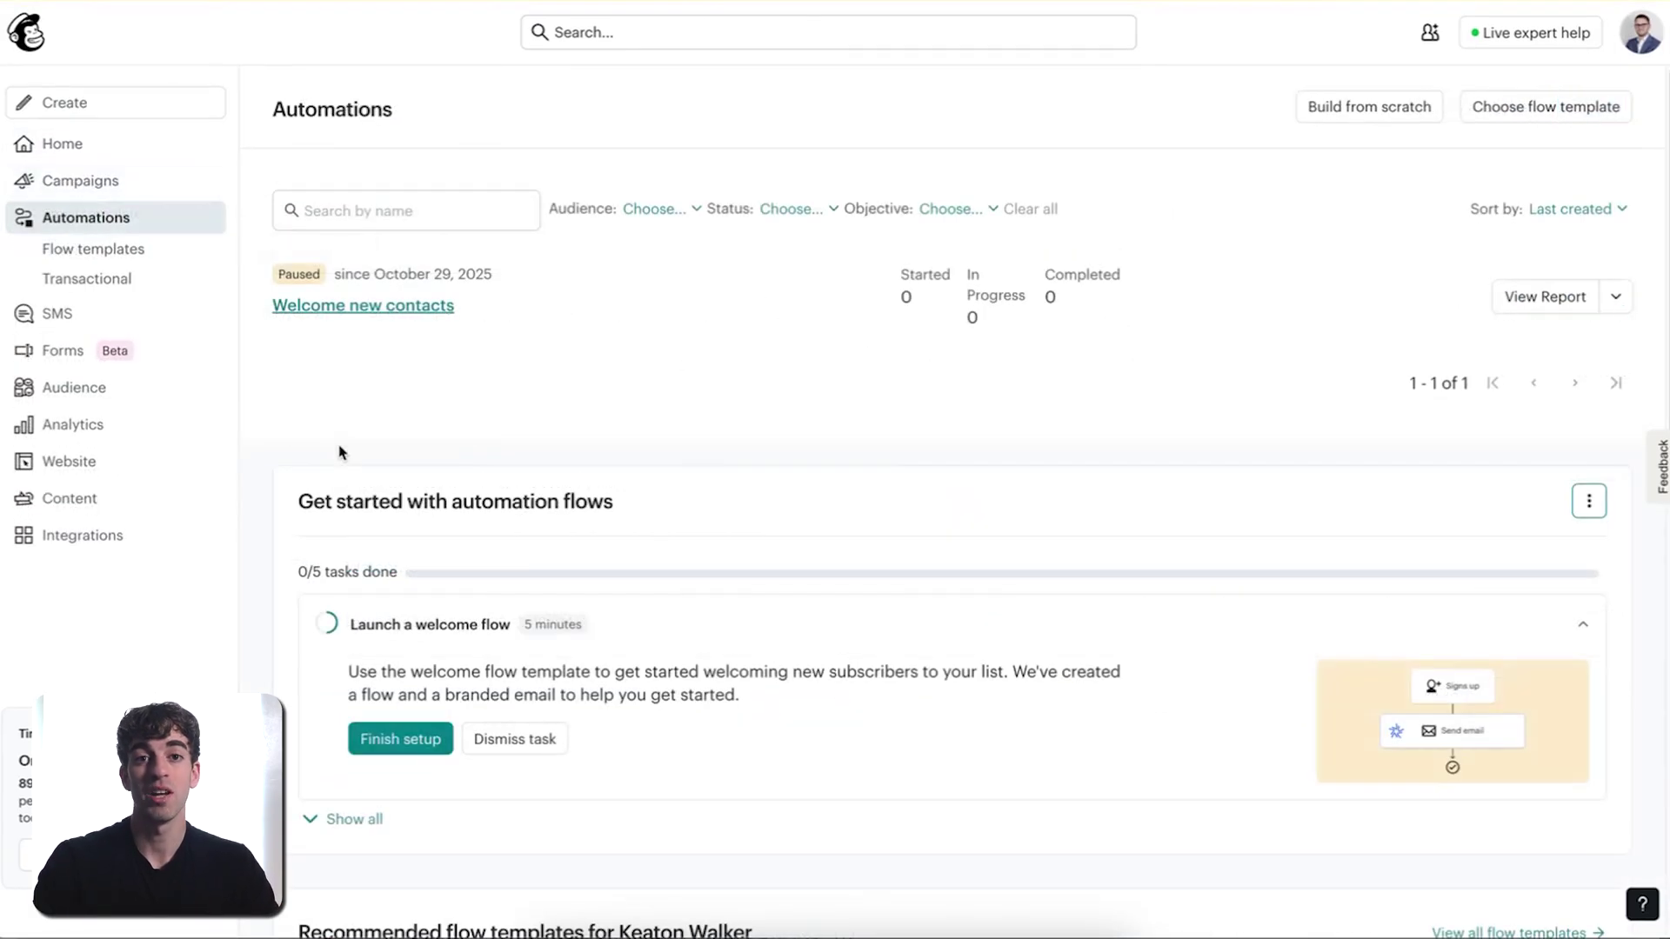
pyautogui.scroll(-6, 339, 451)
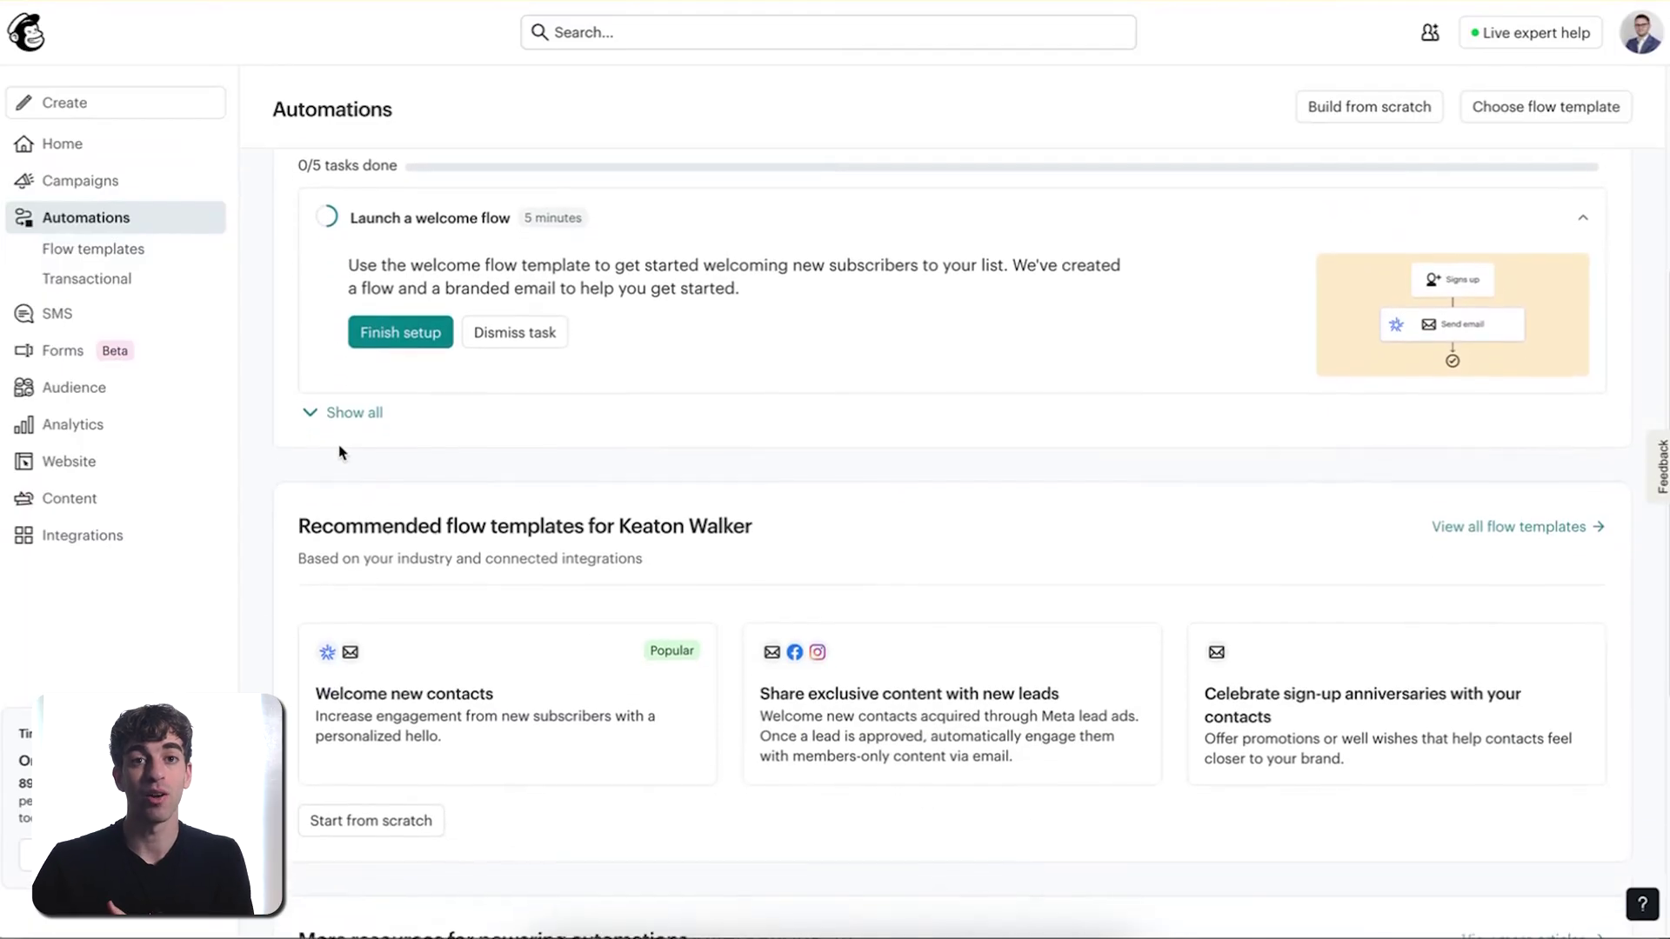
pyautogui.scroll(-5, 339, 452)
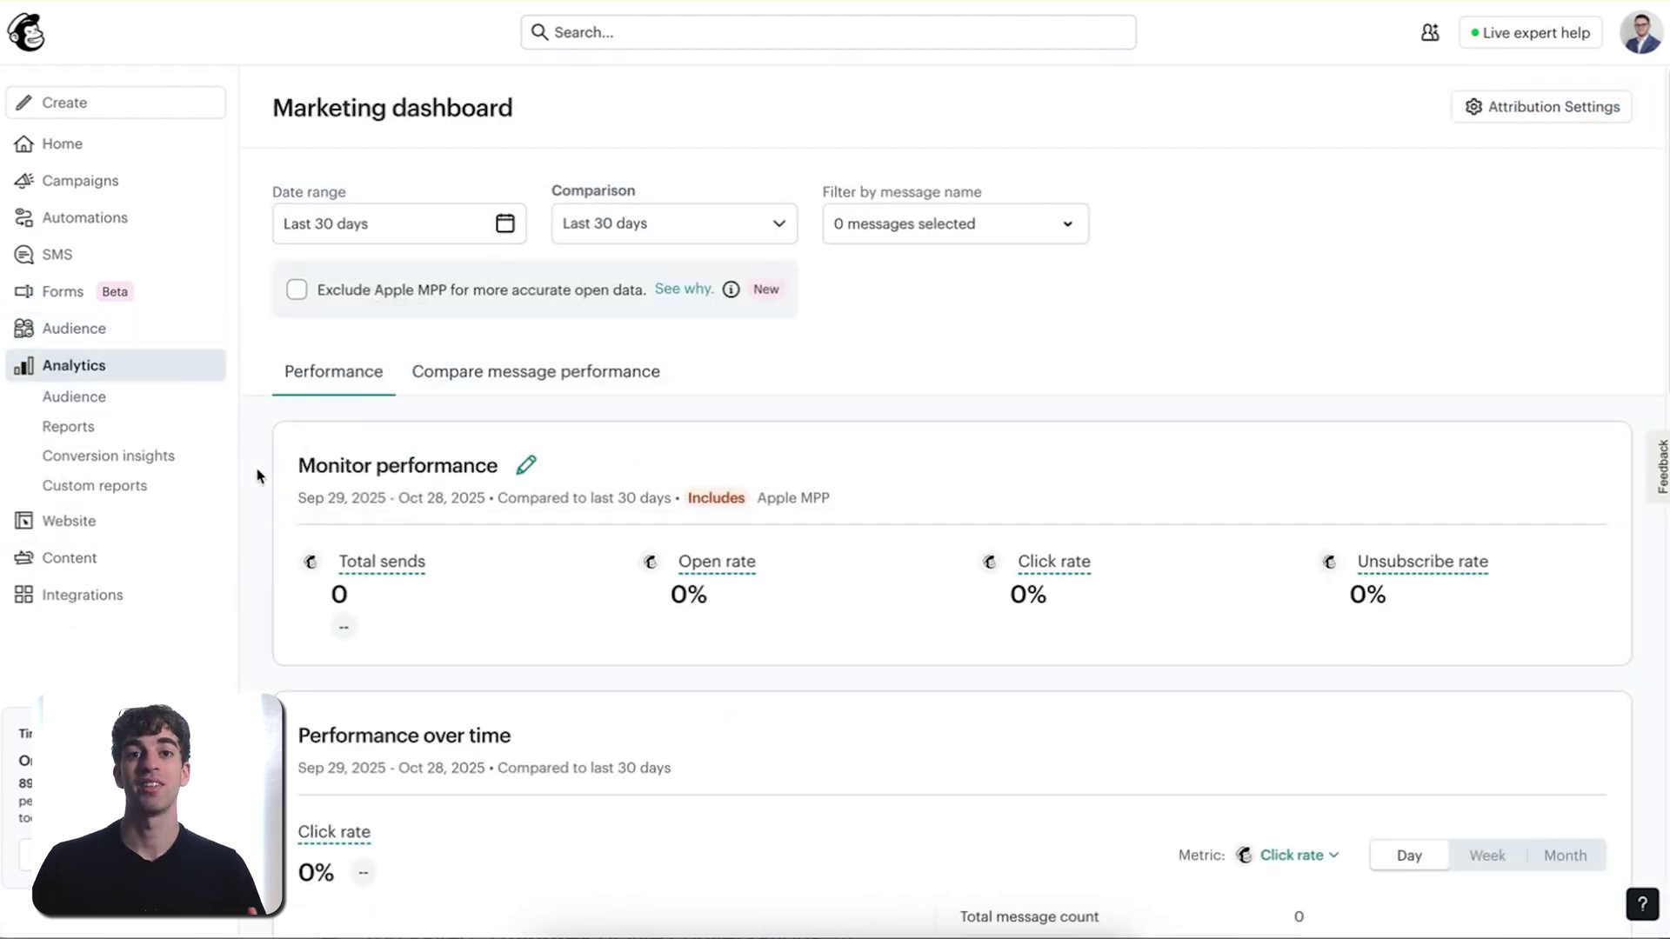
pyautogui.scroll(-7, 258, 476)
pyautogui.scroll(-9, 257, 476)
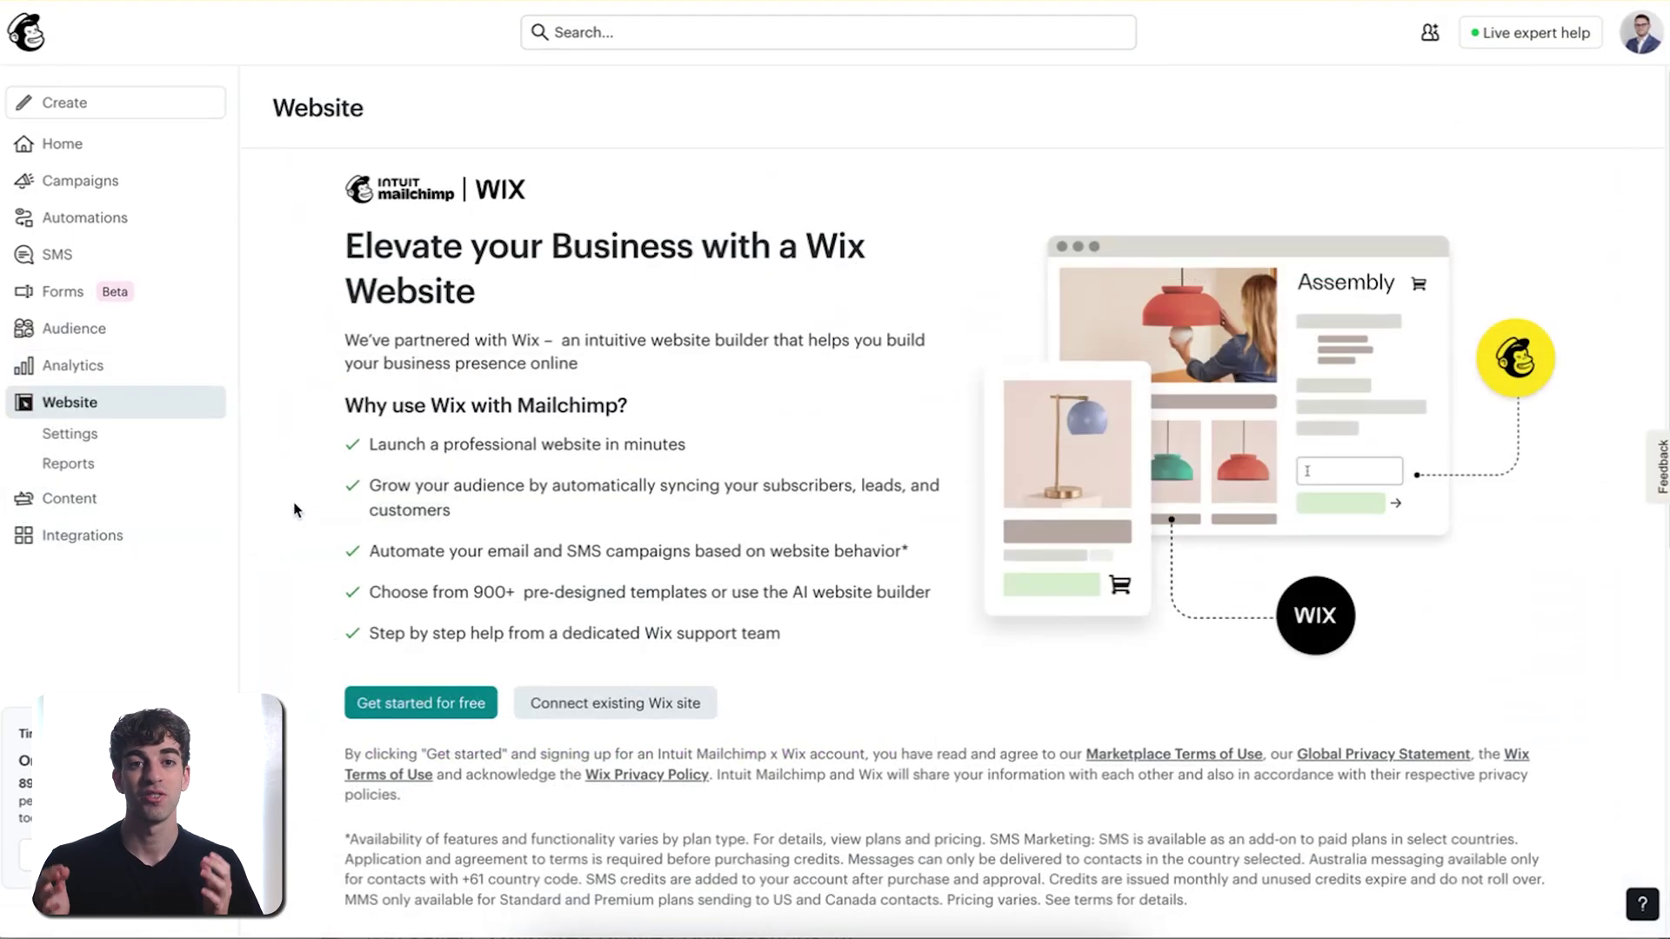
pyautogui.scroll(-3, 294, 509)
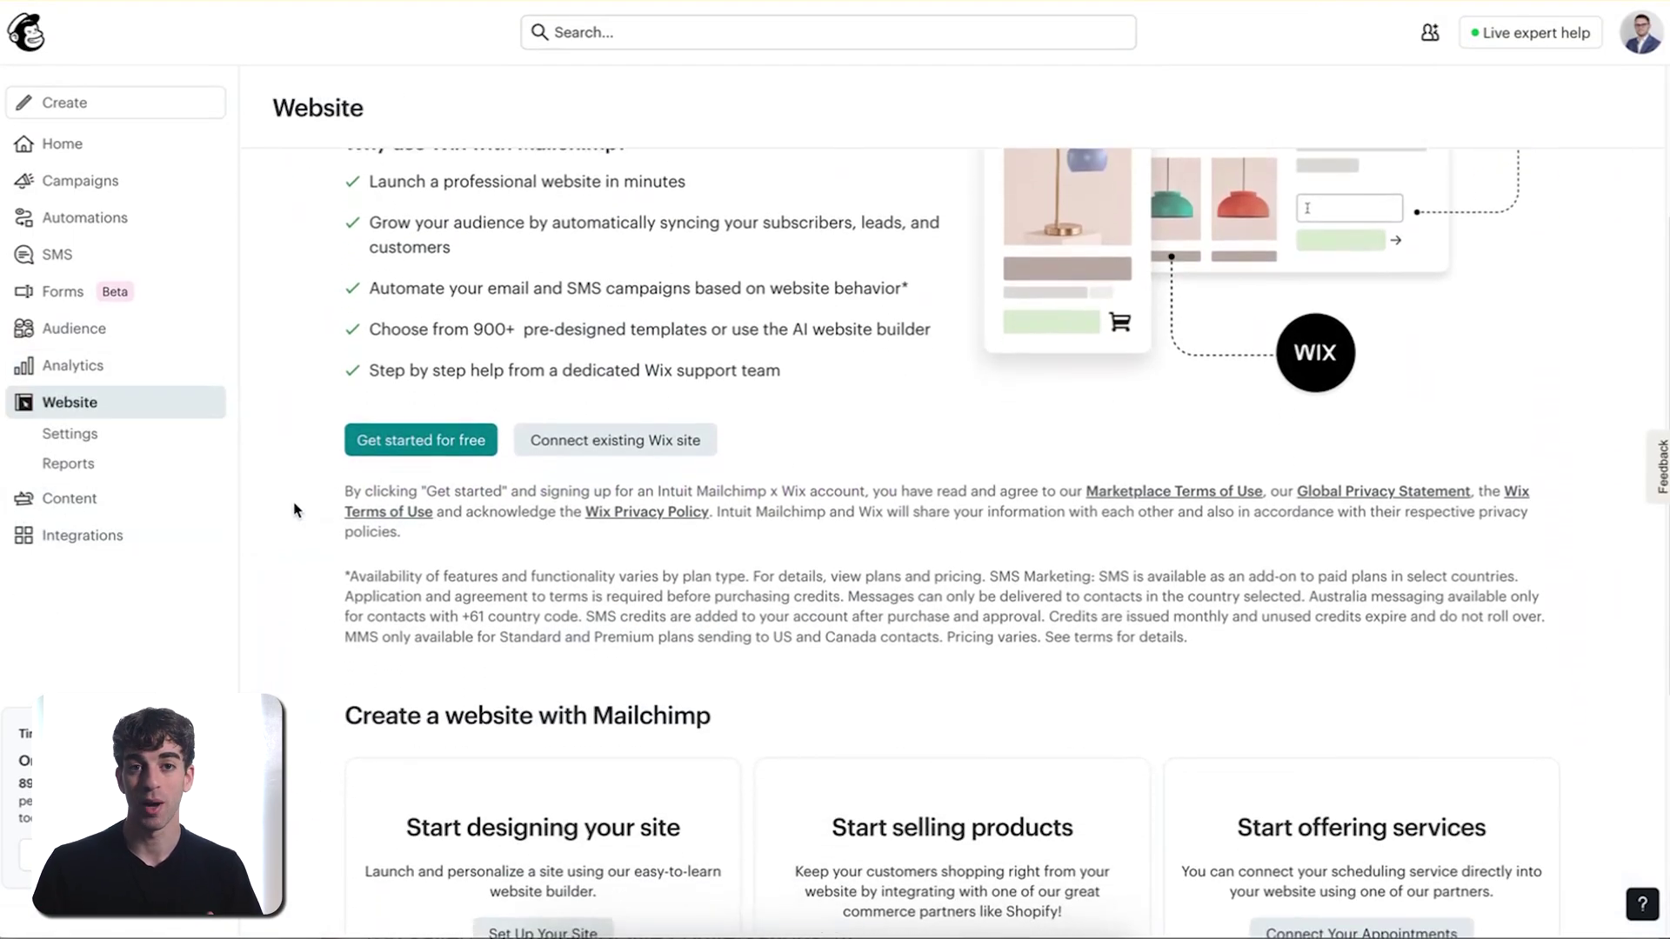
pyautogui.scroll(-3, 294, 509)
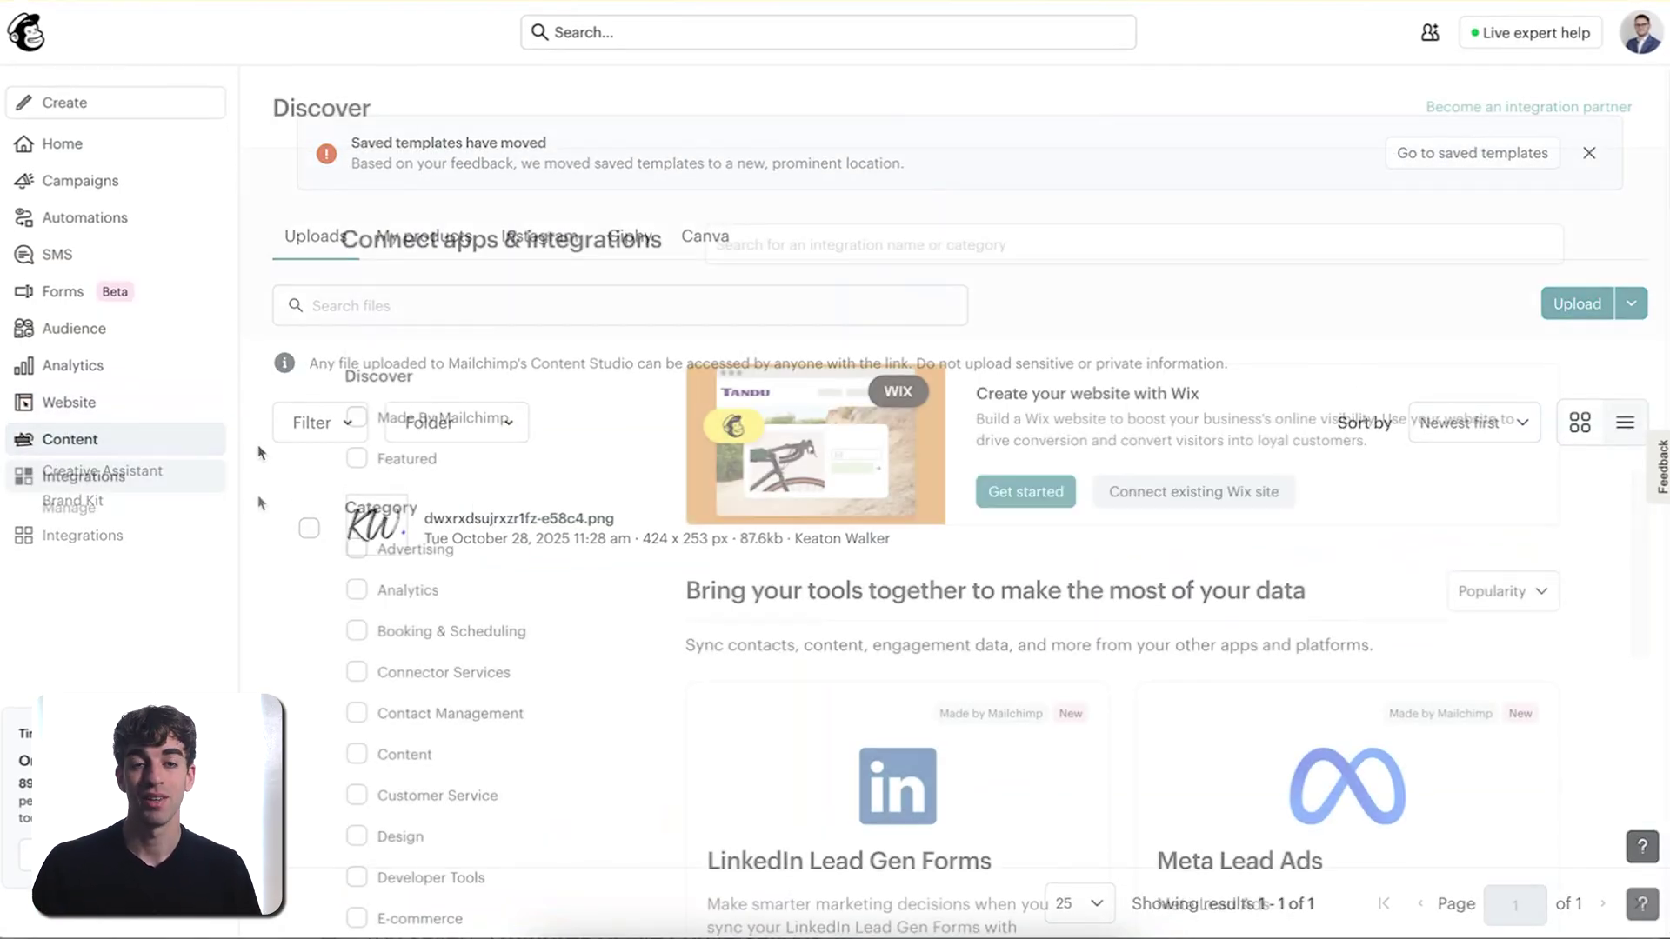
pyautogui.scroll(-10, 257, 498)
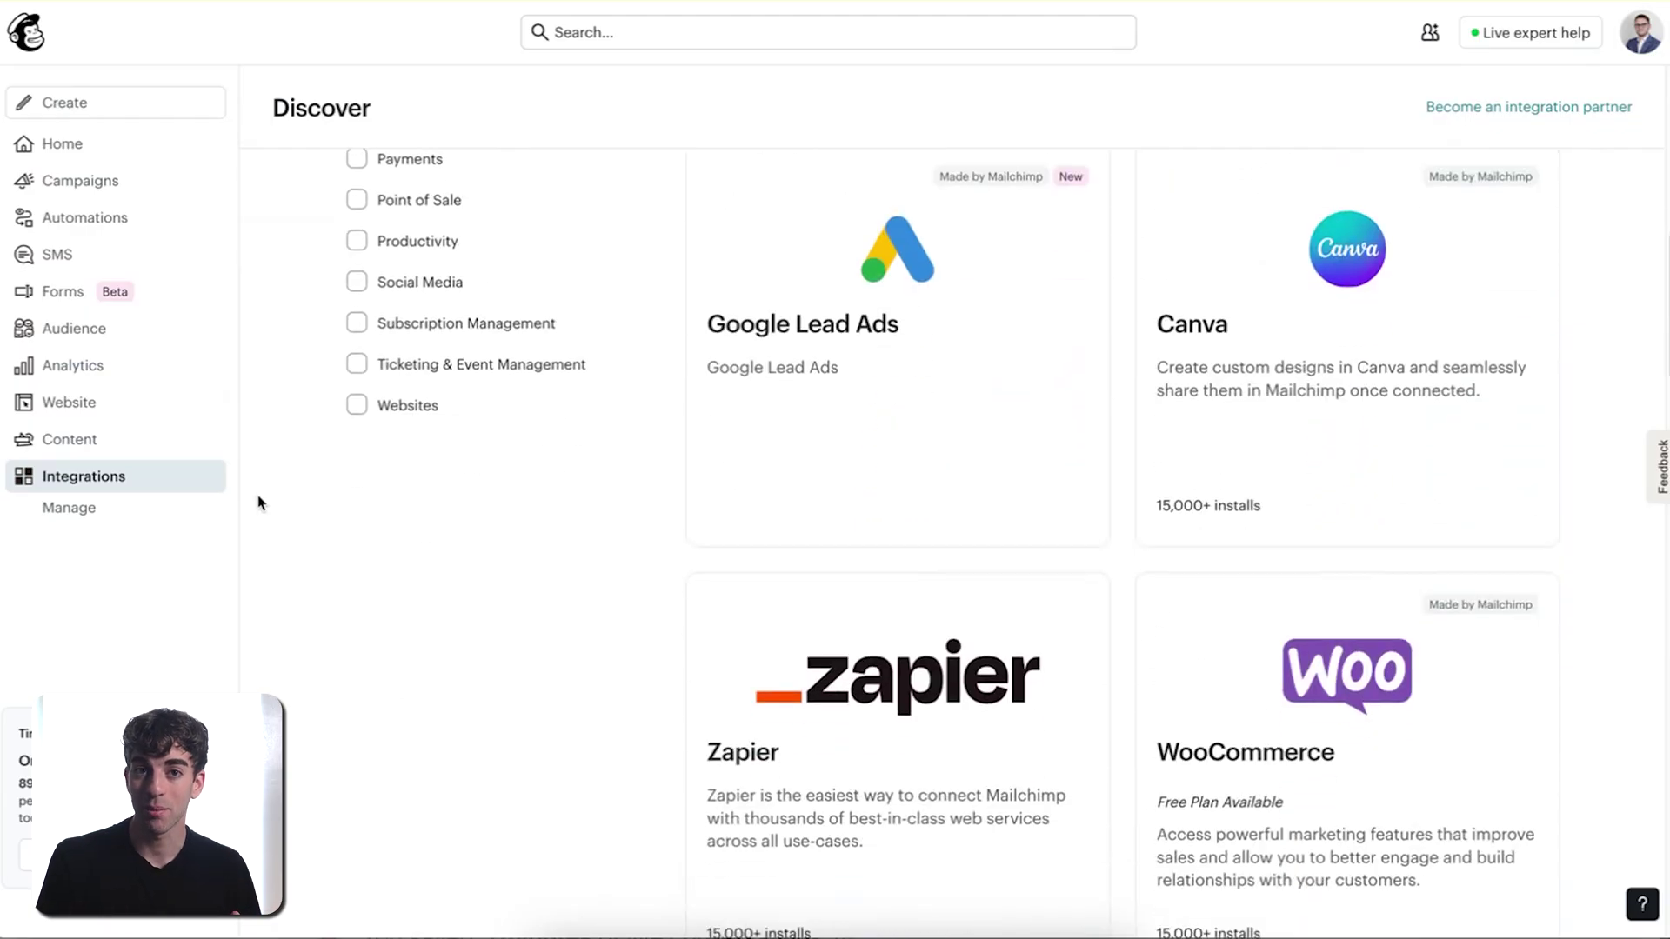
pyautogui.scroll(-14, 258, 503)
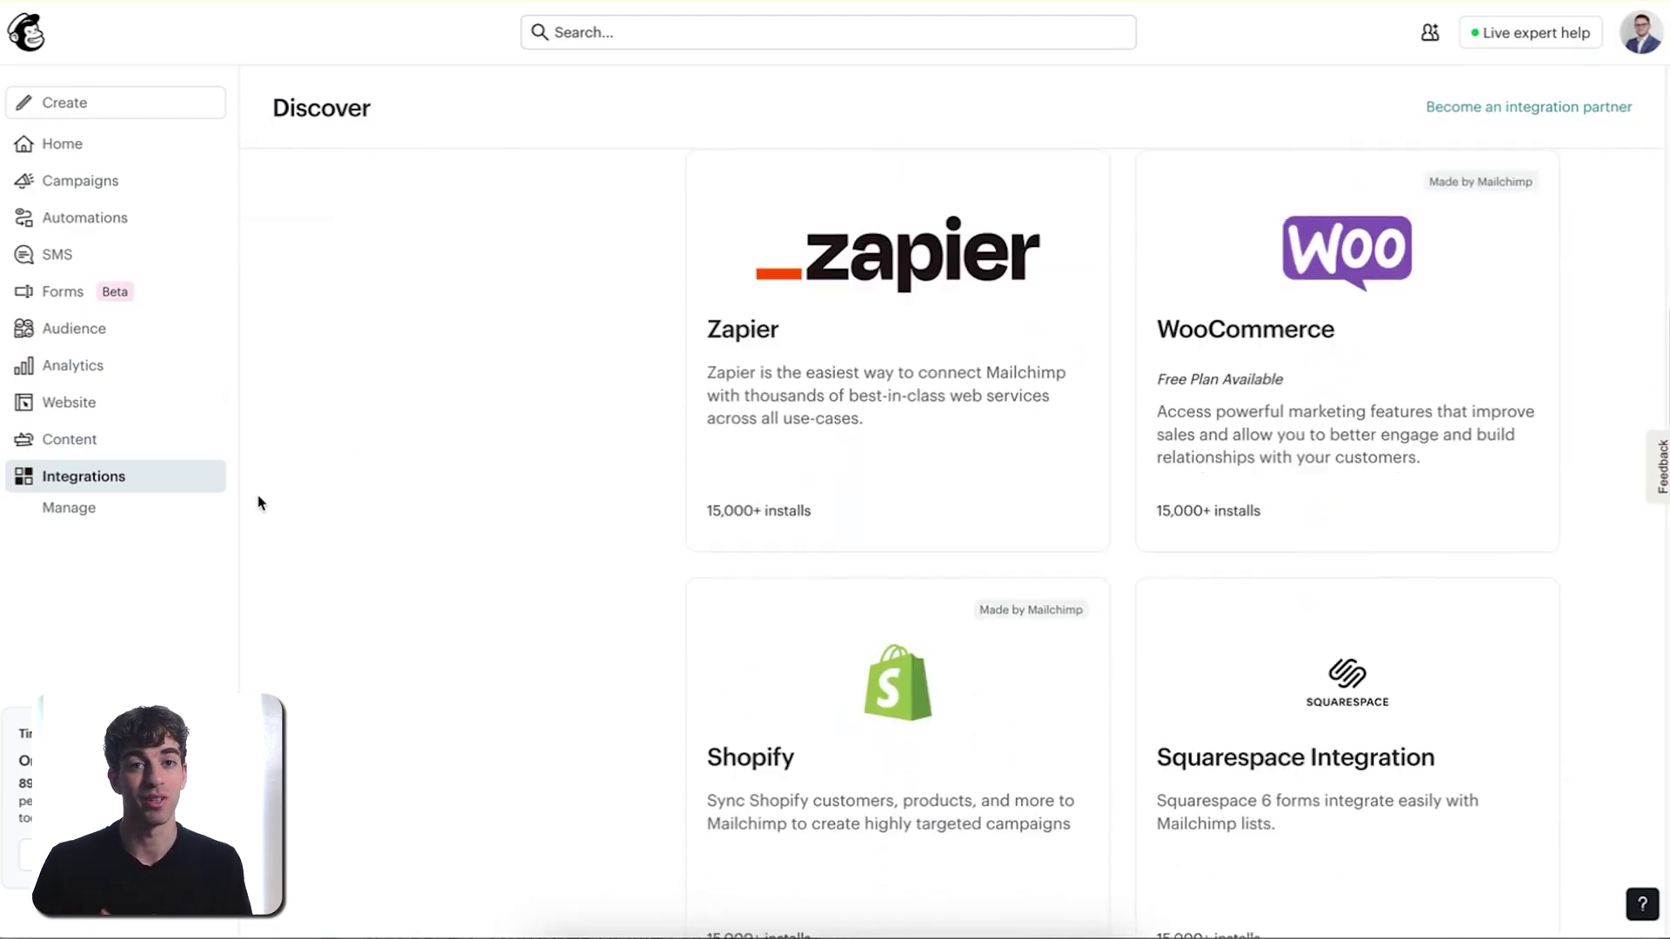
pyautogui.scroll(-15, 257, 503)
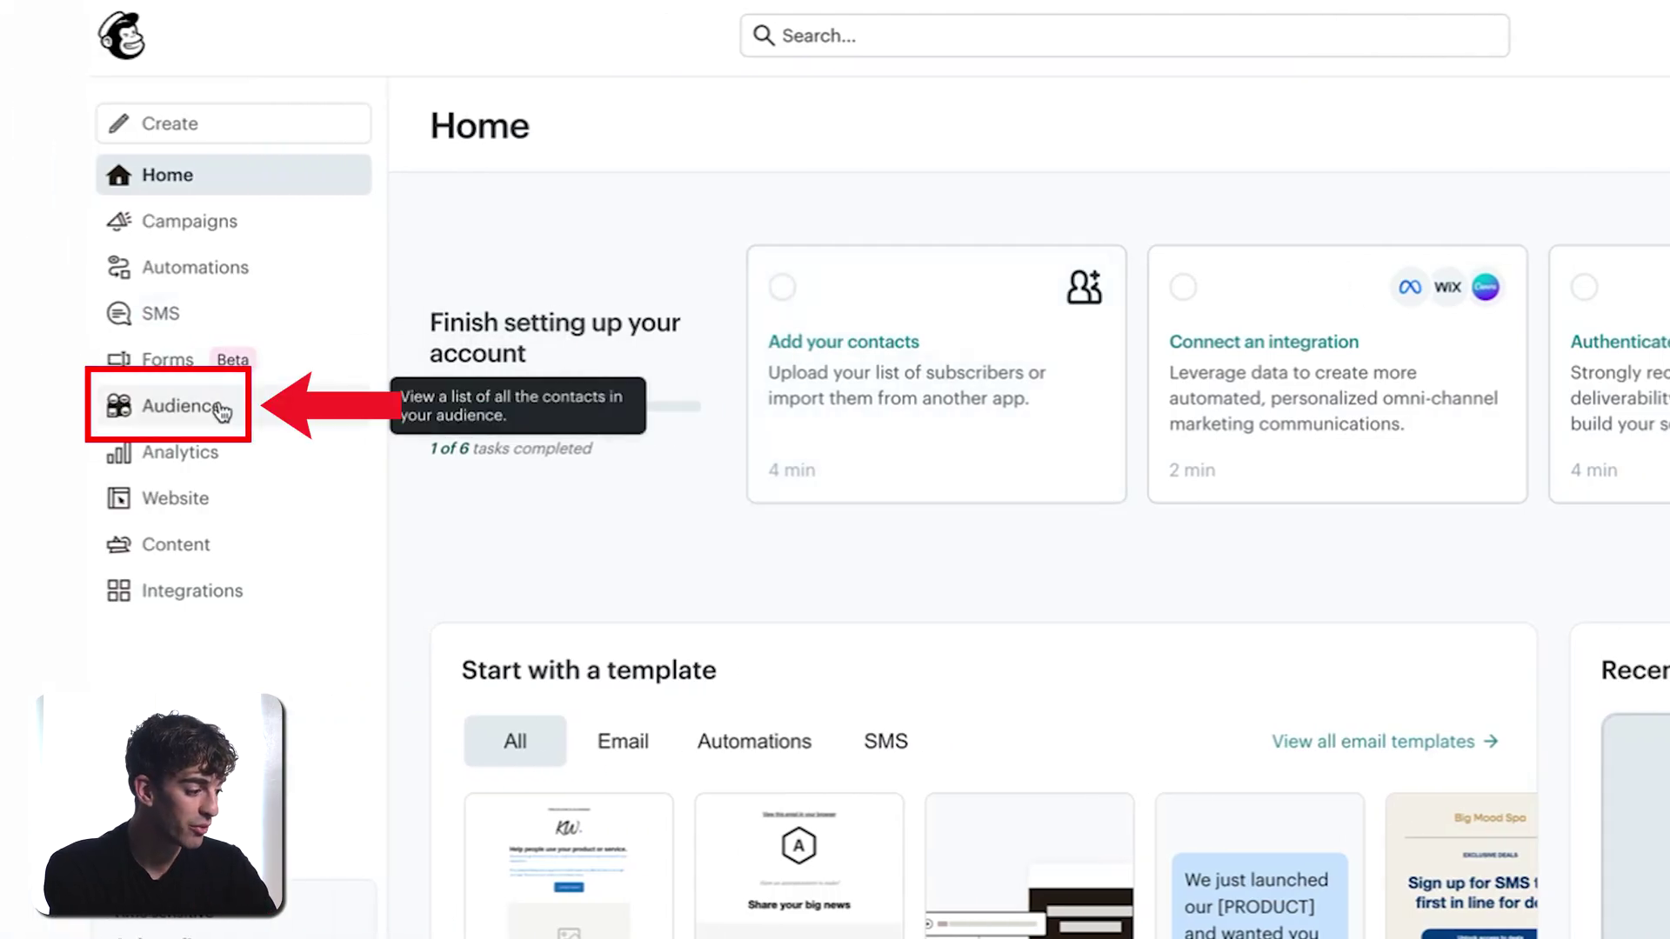
# - View the contact import options from the 'Add your contacts' card, then return Home
pyautogui.click(851, 361)
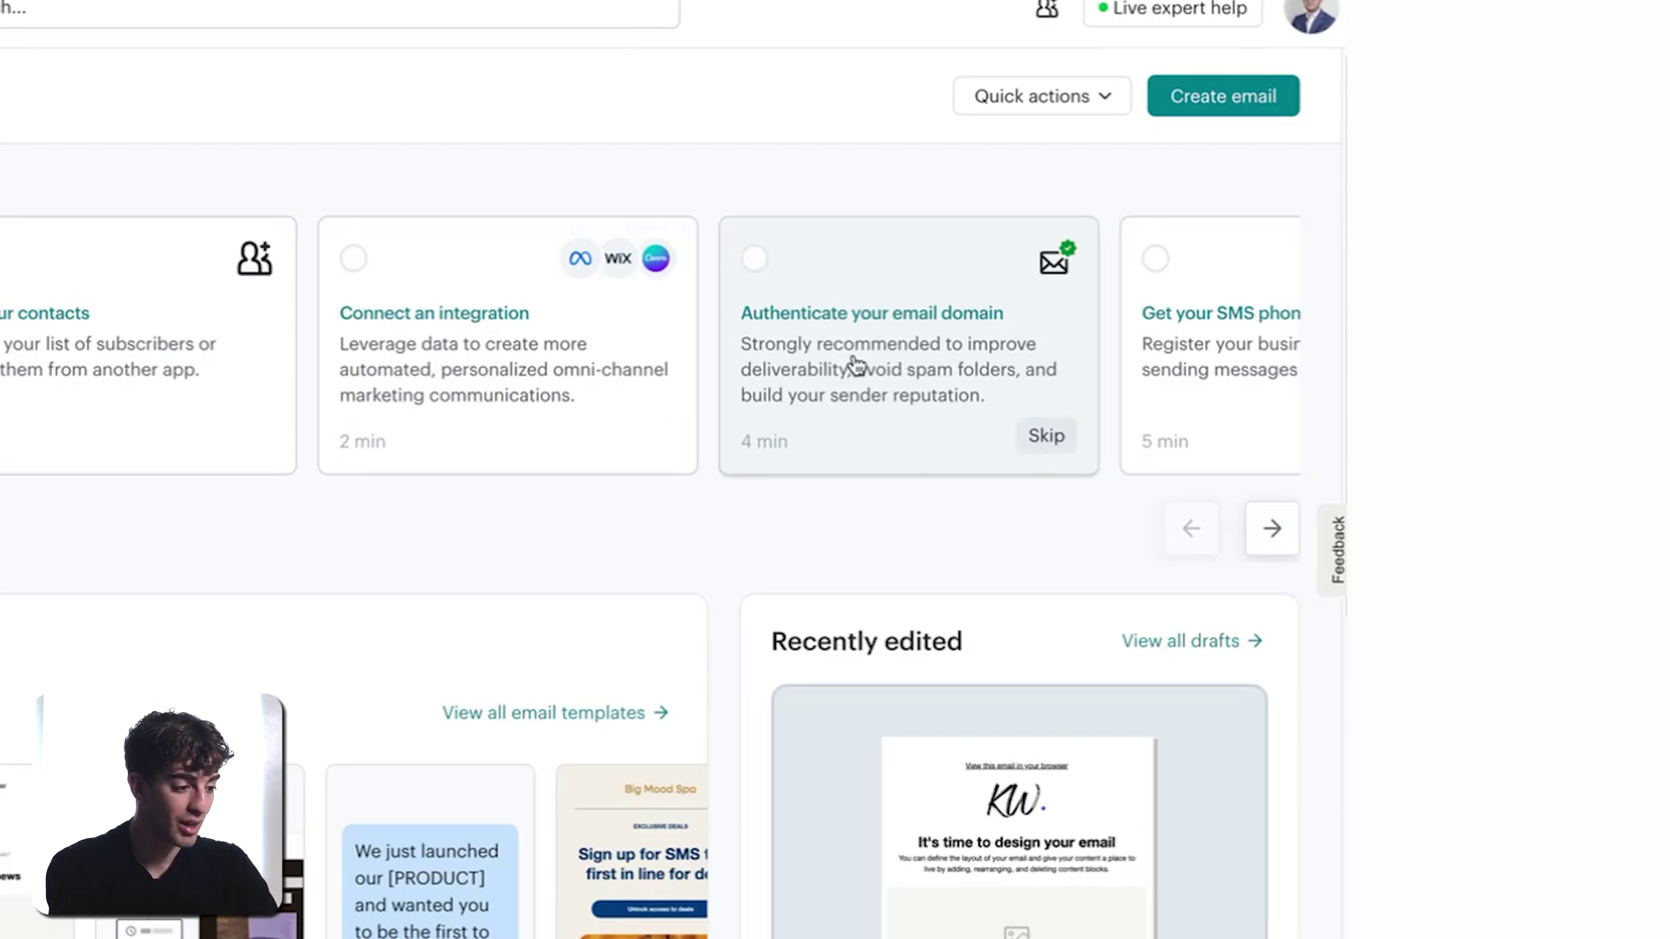
pyautogui.click(887, 369)
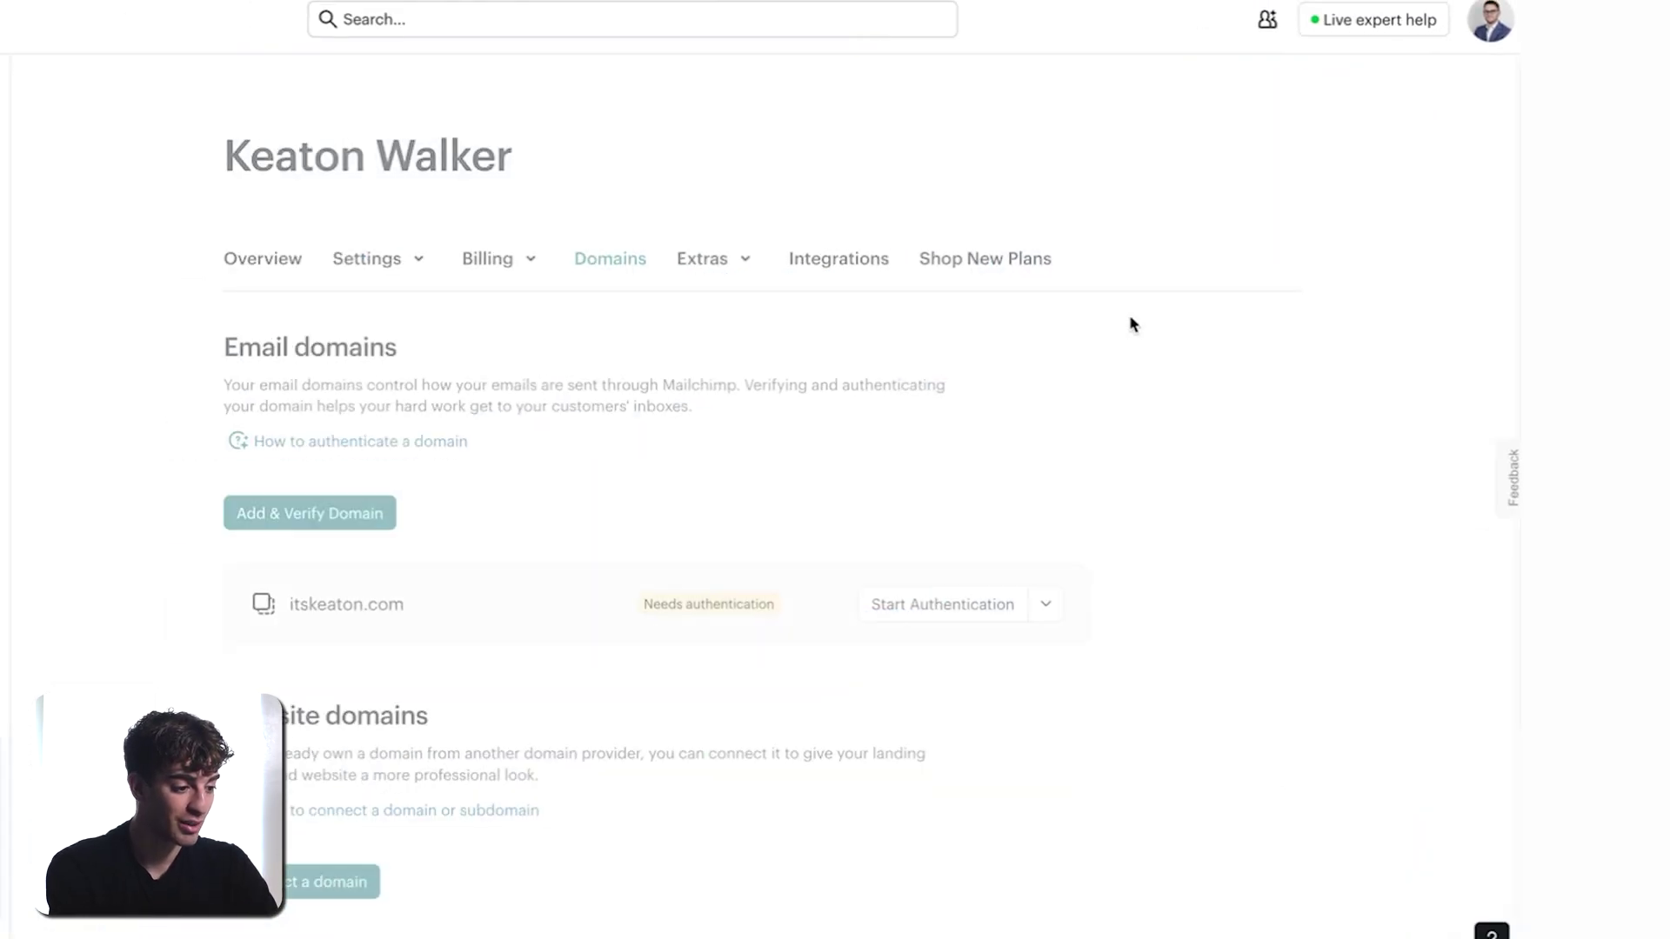
pyautogui.scroll(-2, 1012, 364)
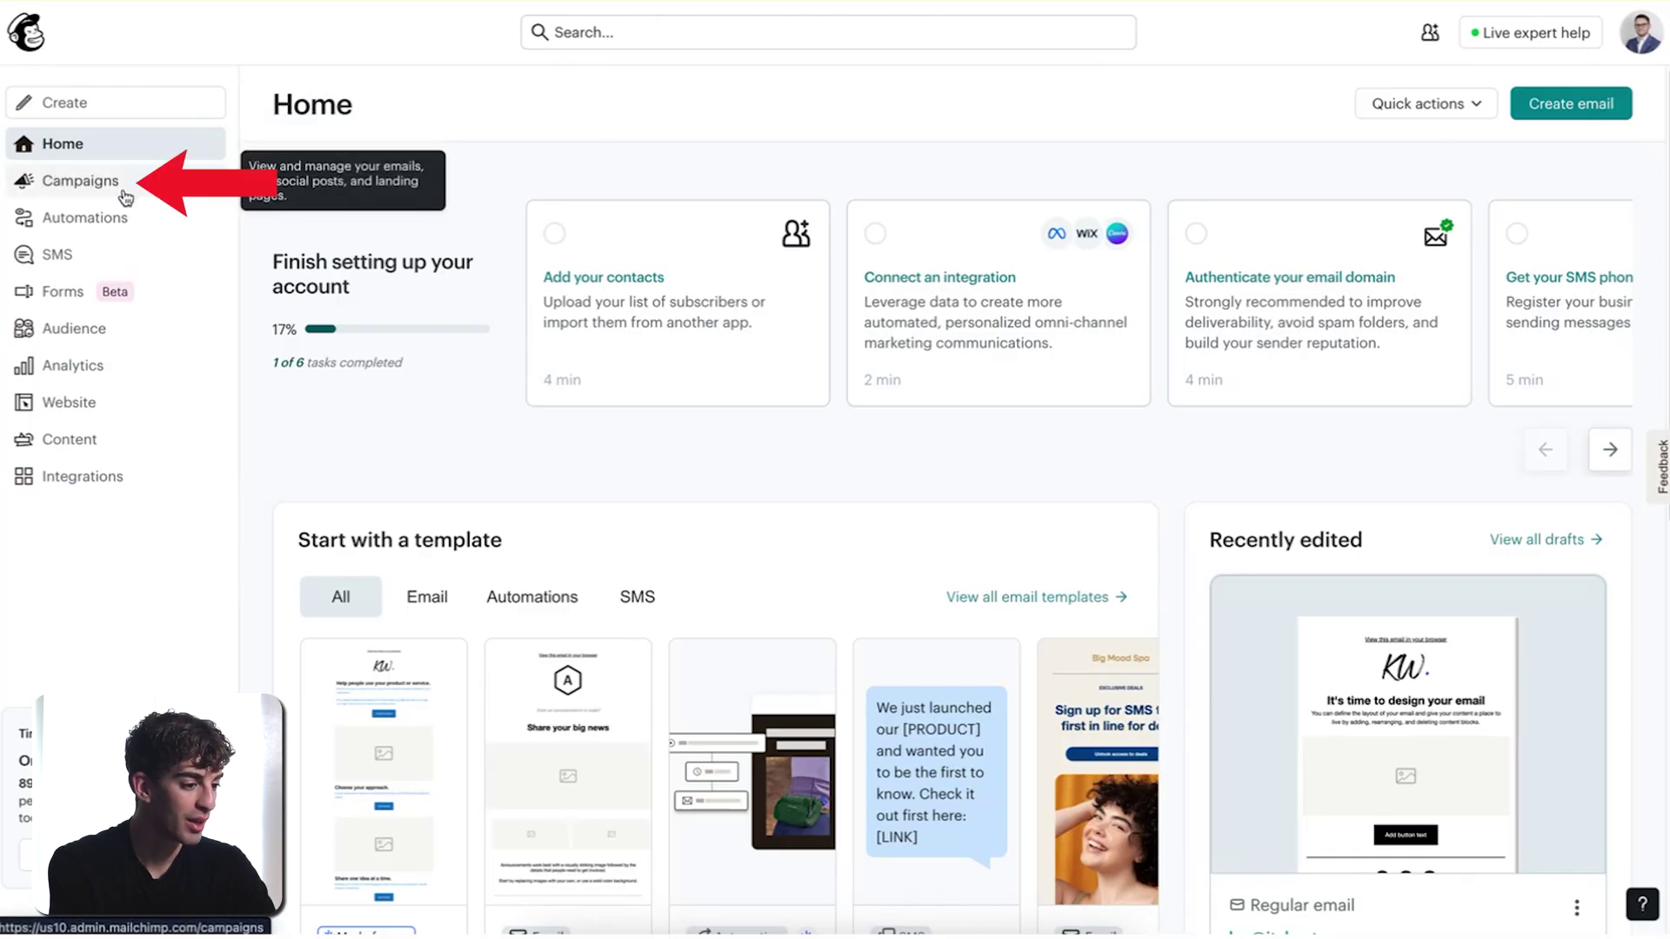
# - Create an untitled email draft, dismiss its design choices and exit the draft
pyautogui.click(1540, 120)
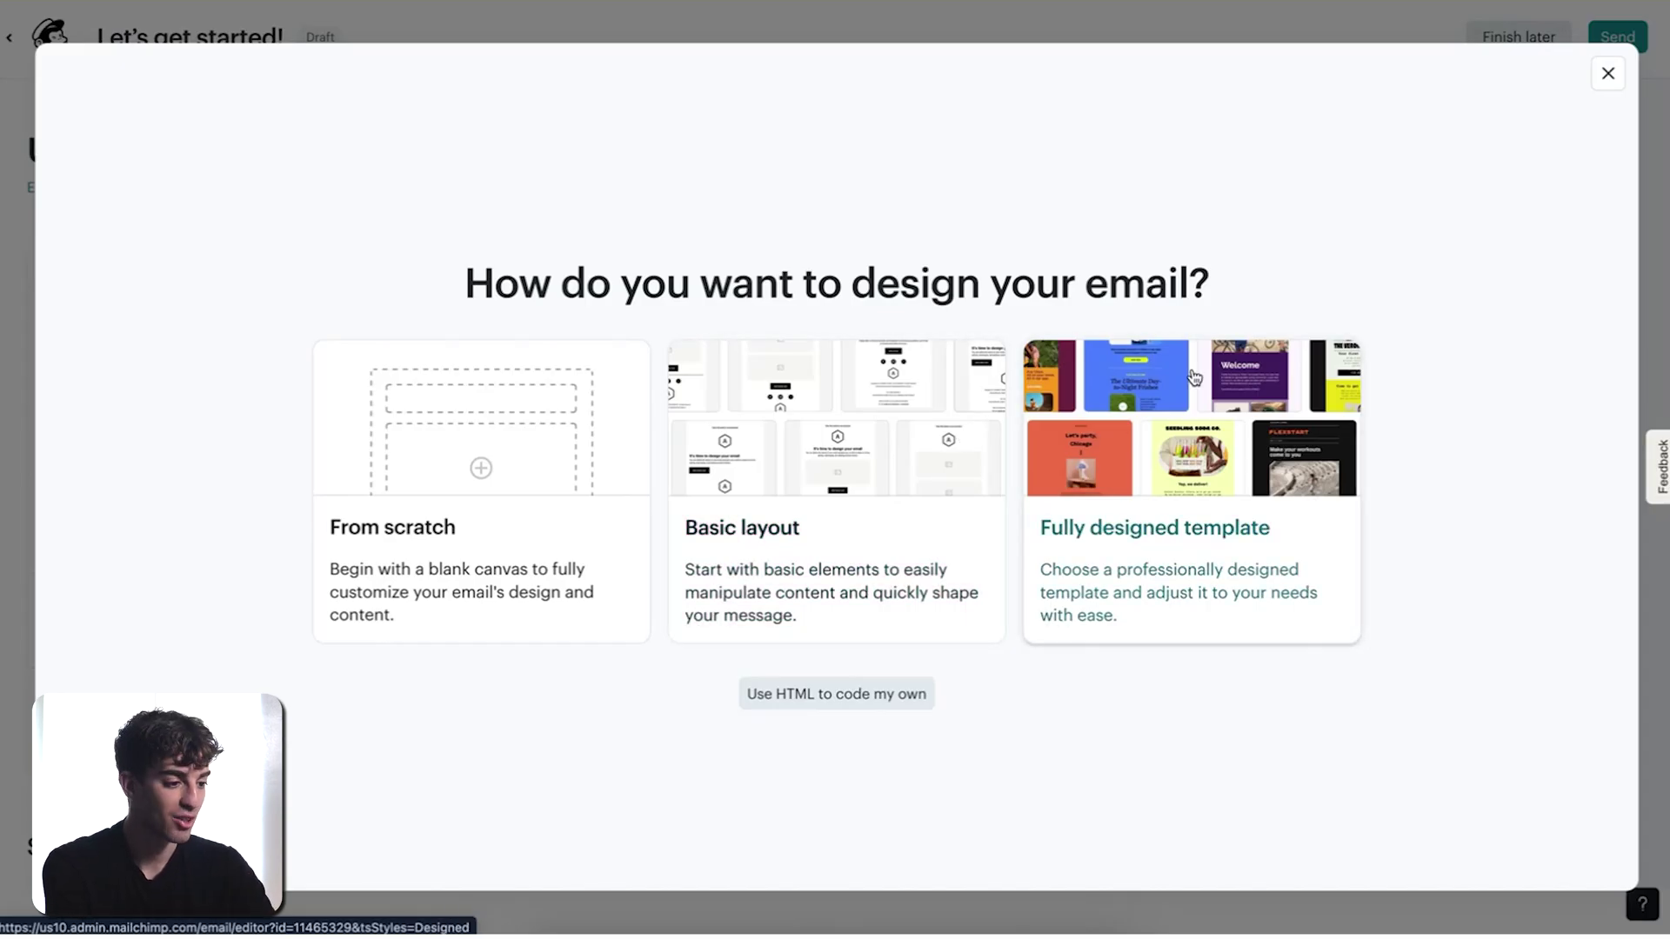
pyautogui.click(1607, 75)
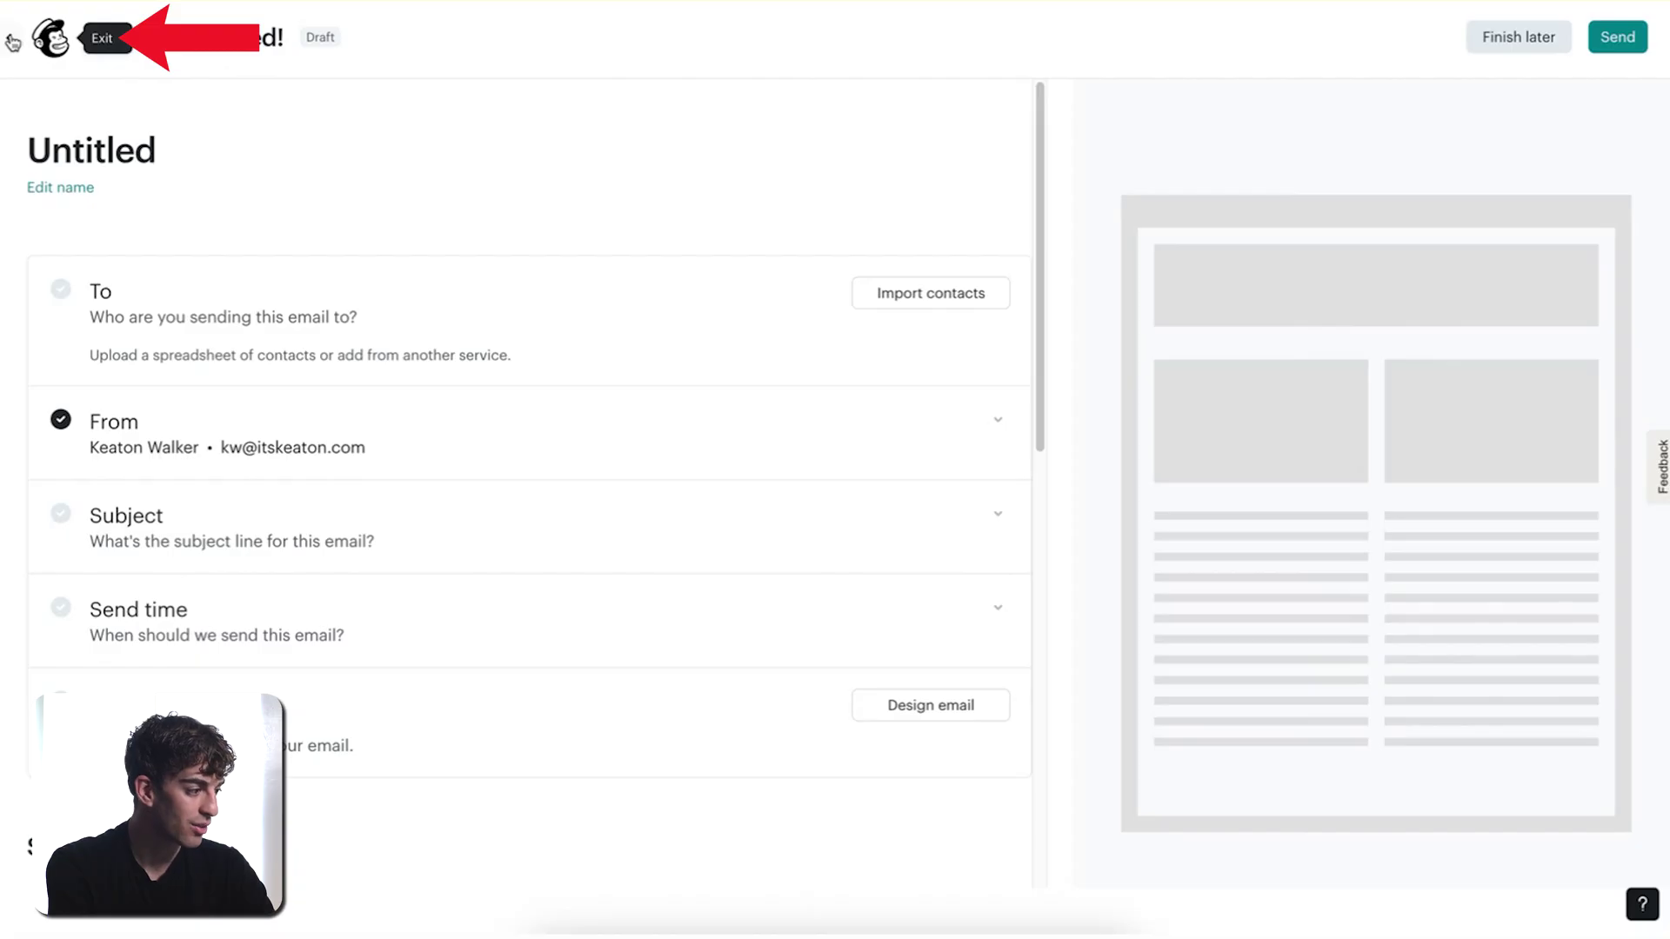
pyautogui.click(13, 41)
# - Go to Automations and open the full library of flow templates
pyautogui.click(77, 252)
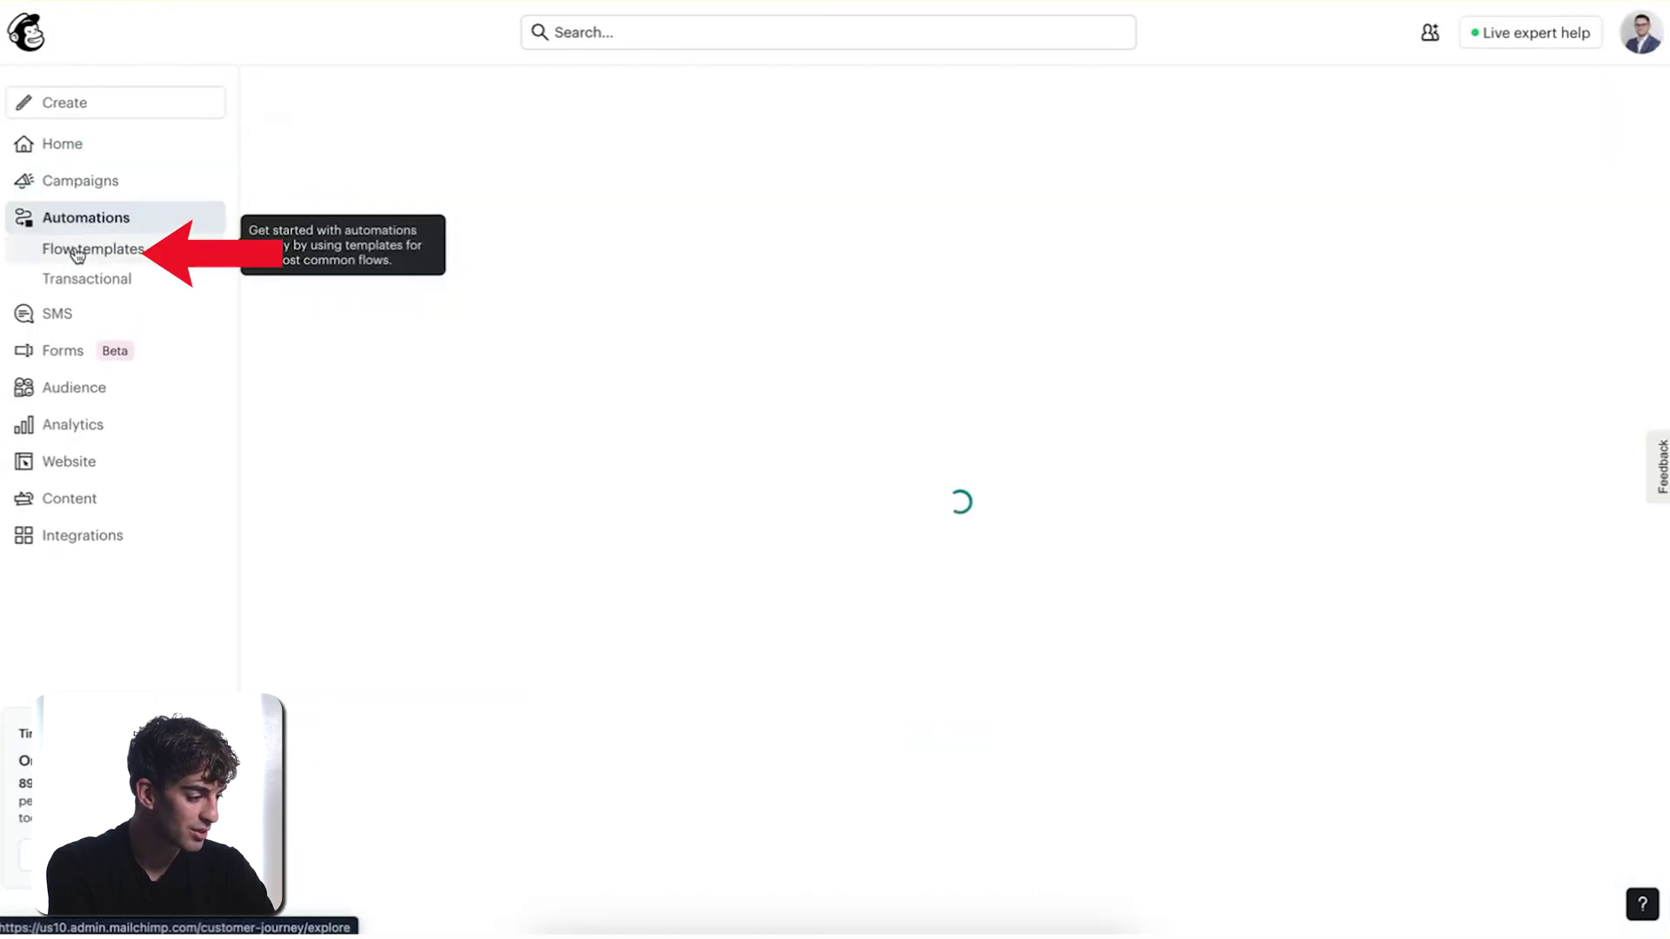
pyautogui.scroll(-5, 379, 383)
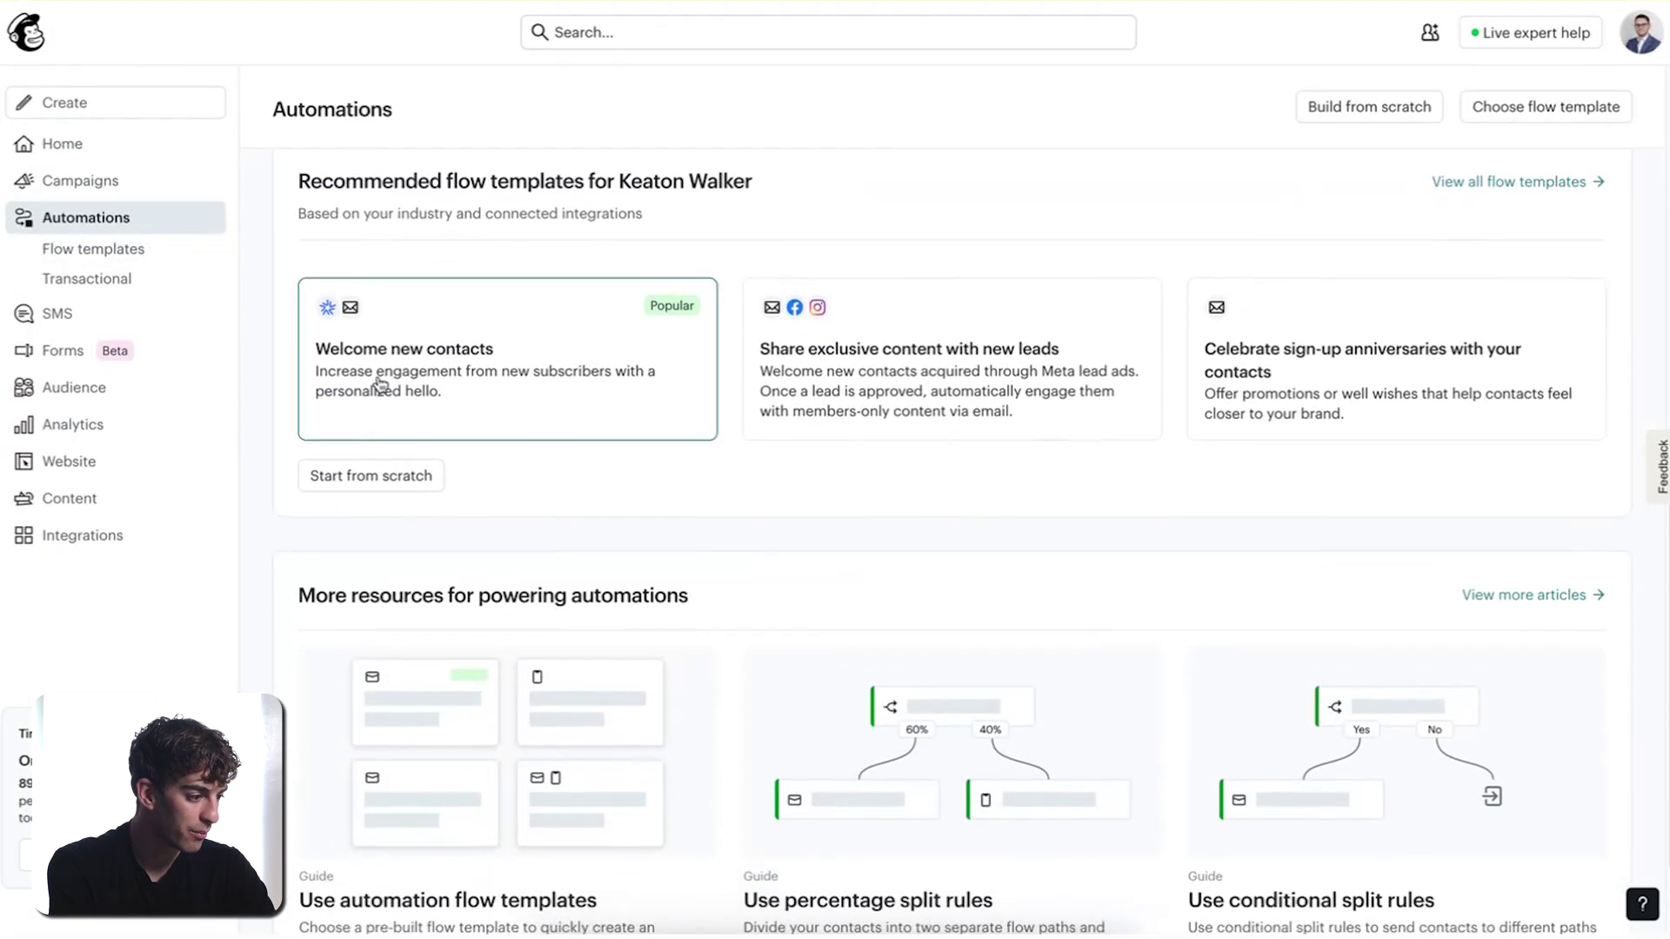
pyautogui.scroll(2, 380, 382)
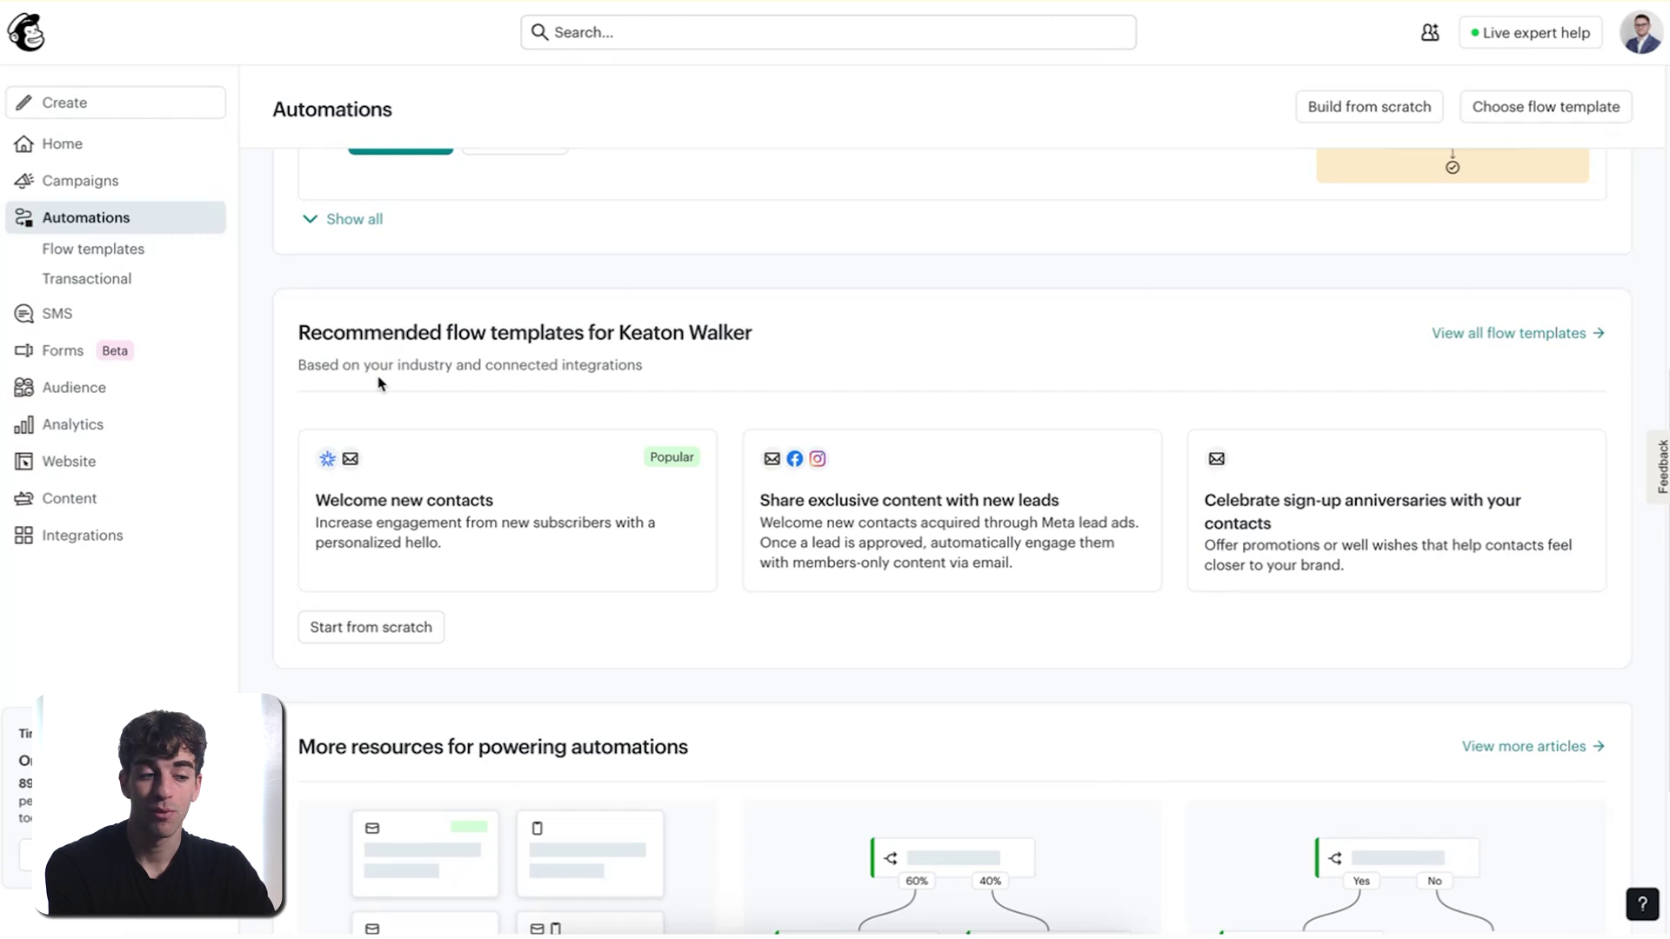
pyautogui.click(1484, 340)
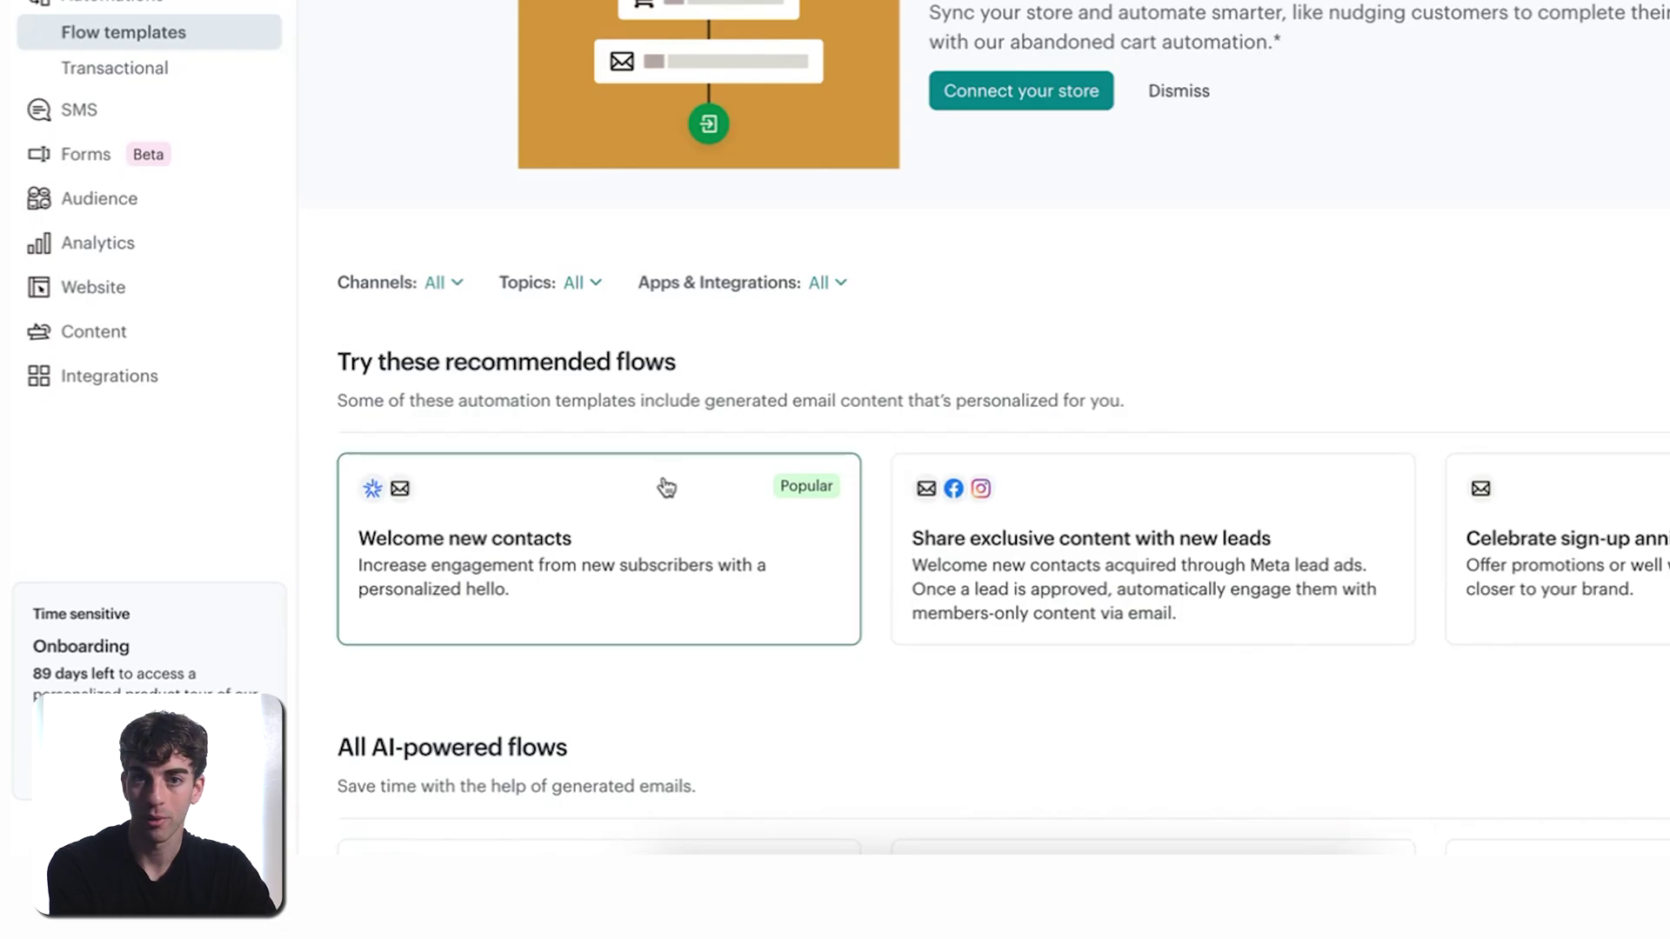
# - Browse the template categories and start the 'Welcome new contacts' flow
pyautogui.scroll(-15, 667, 487)
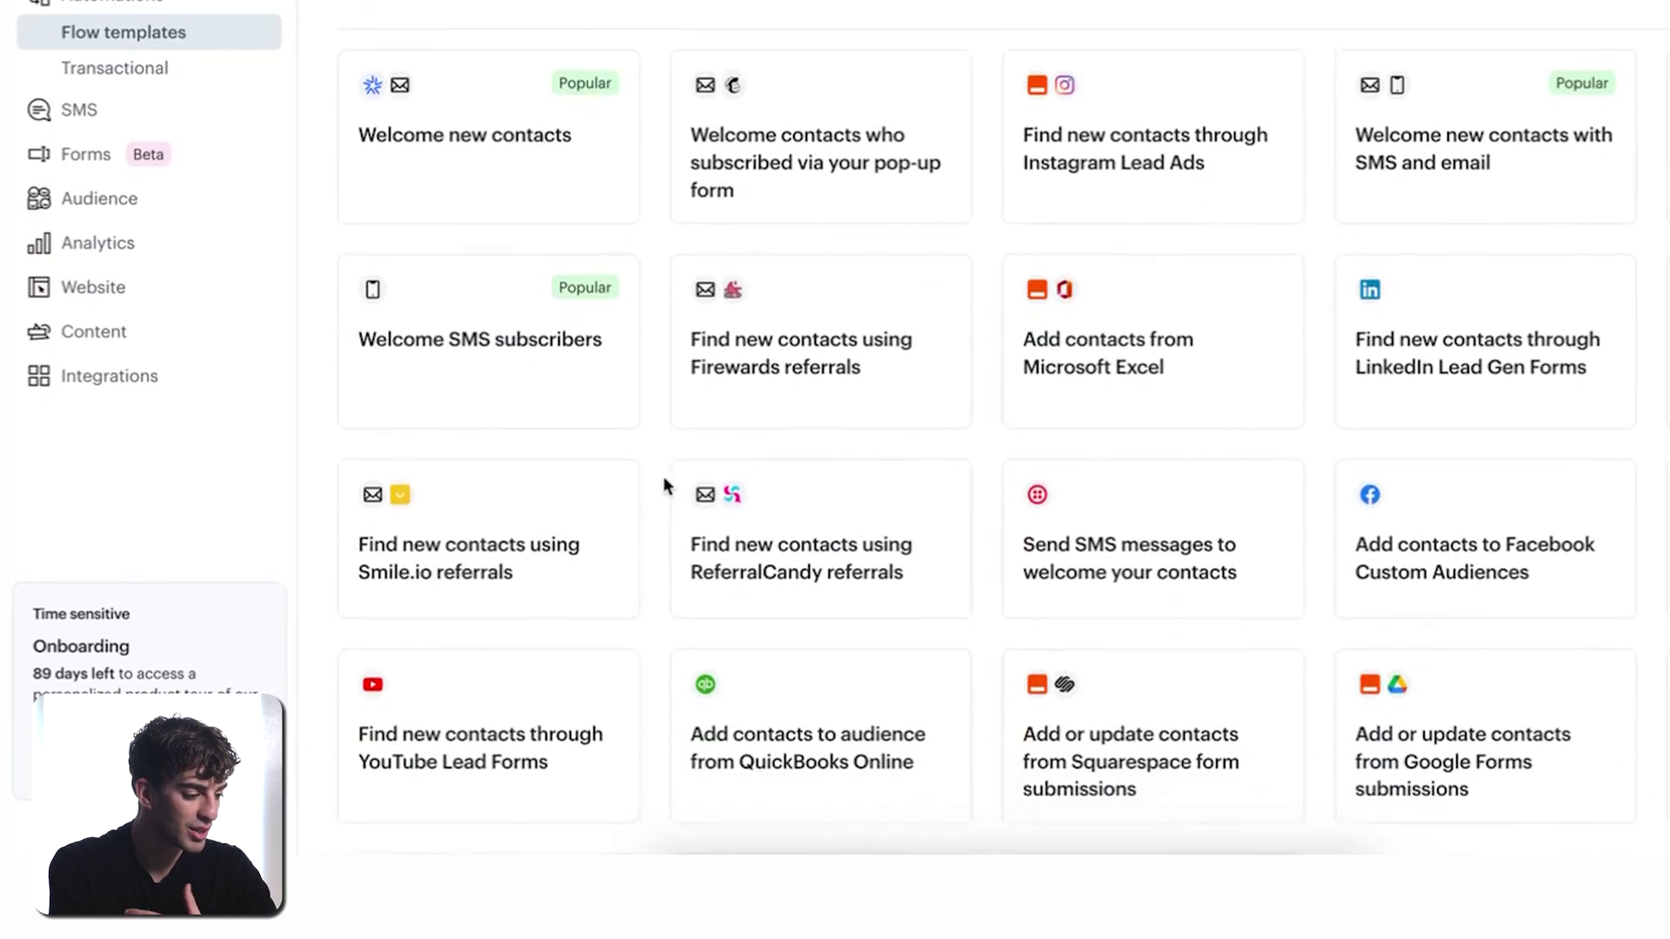
pyautogui.scroll(-12, 663, 477)
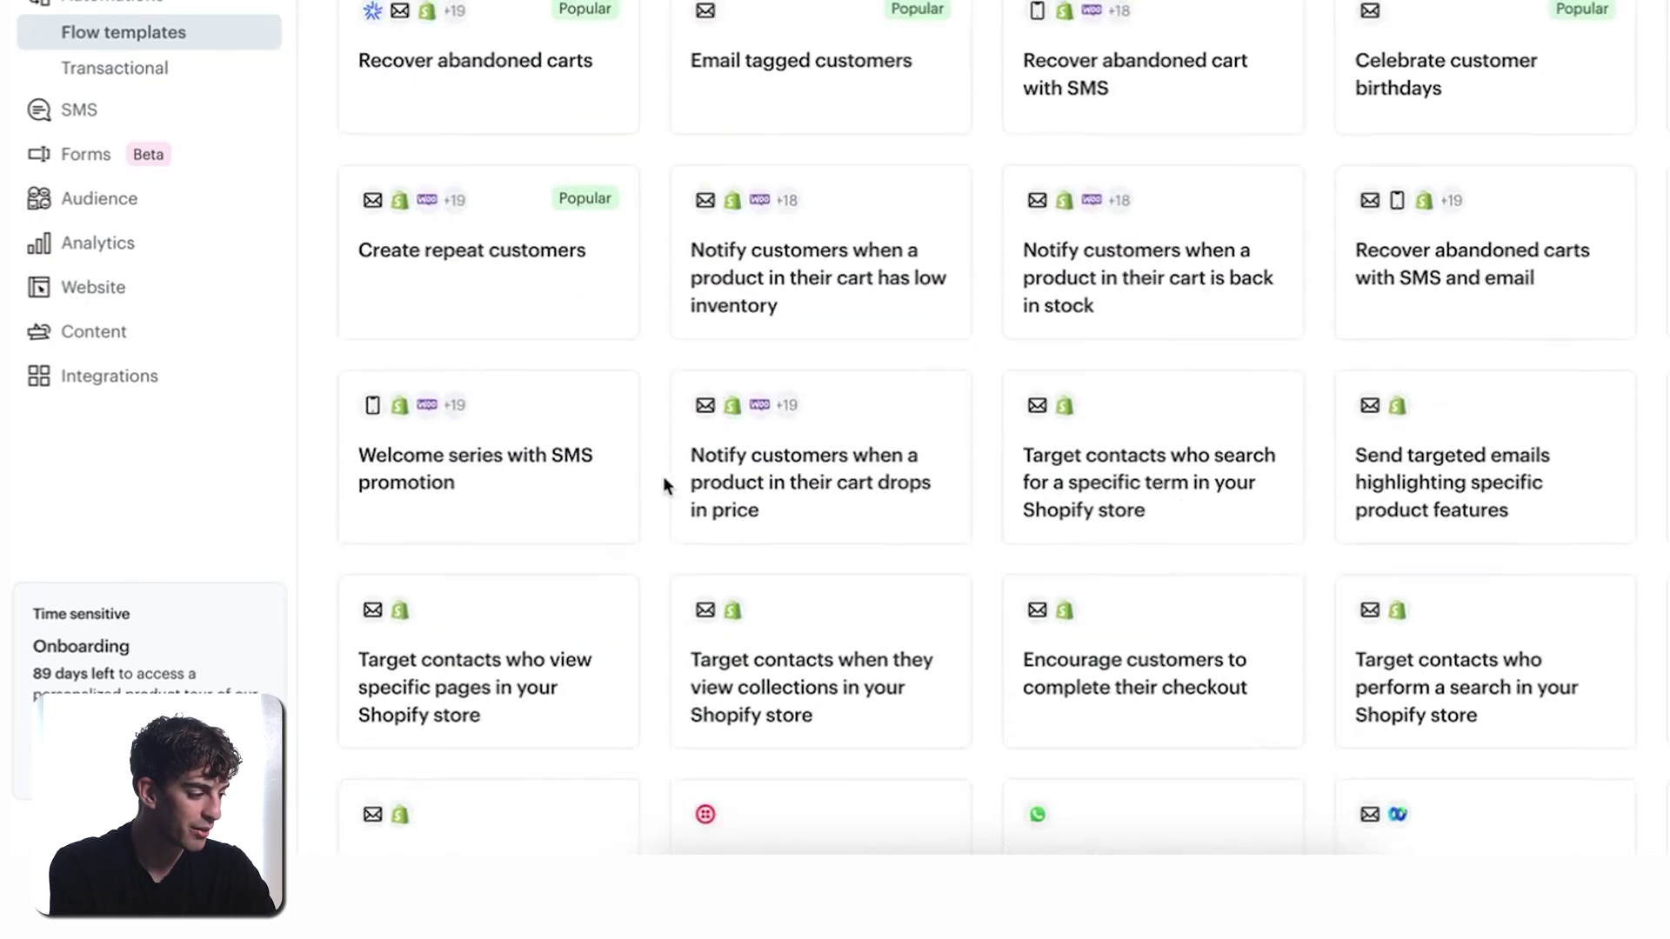
pyautogui.scroll(-13, 663, 477)
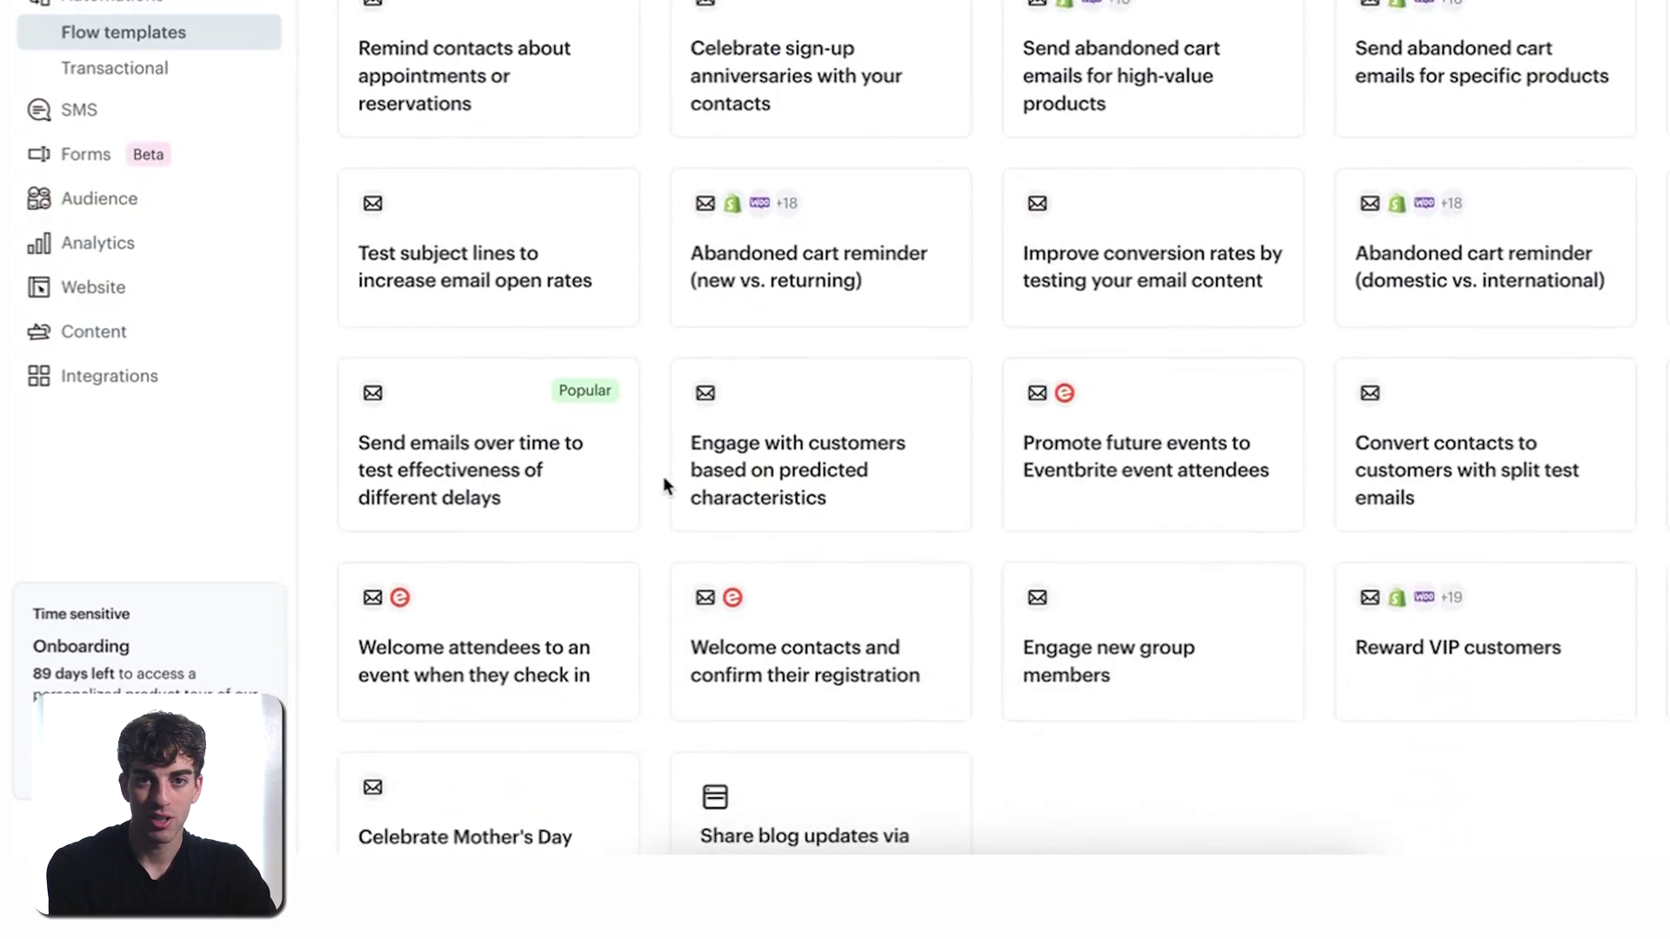
pyautogui.scroll(-6, 663, 477)
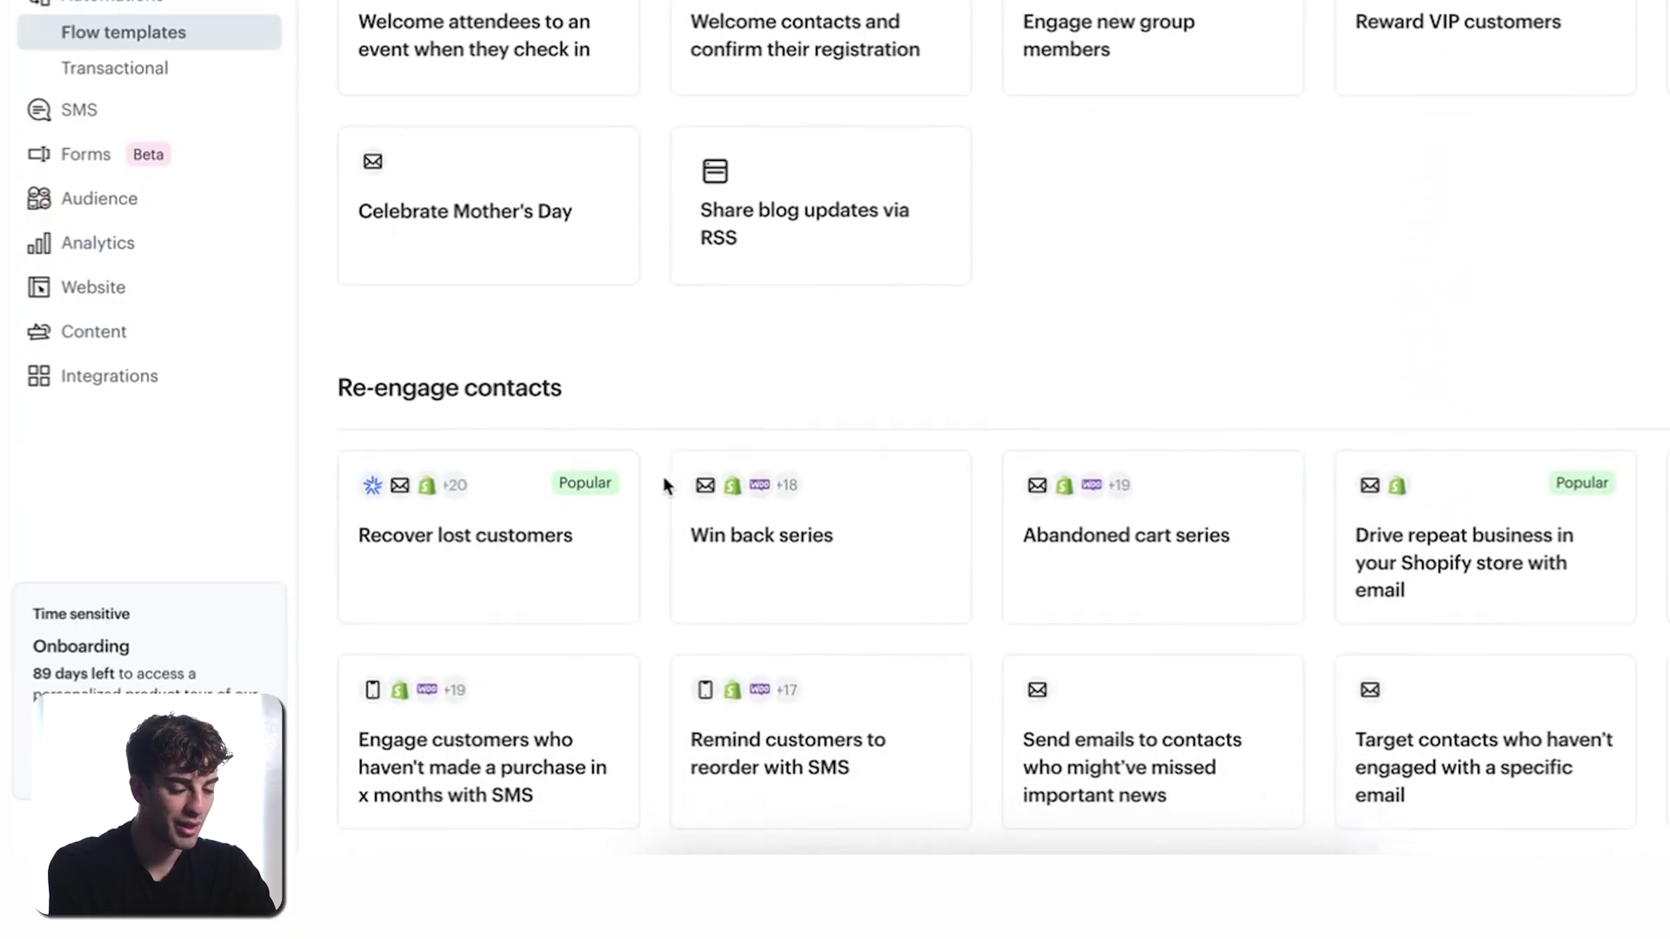
pyautogui.scroll(-7, 663, 476)
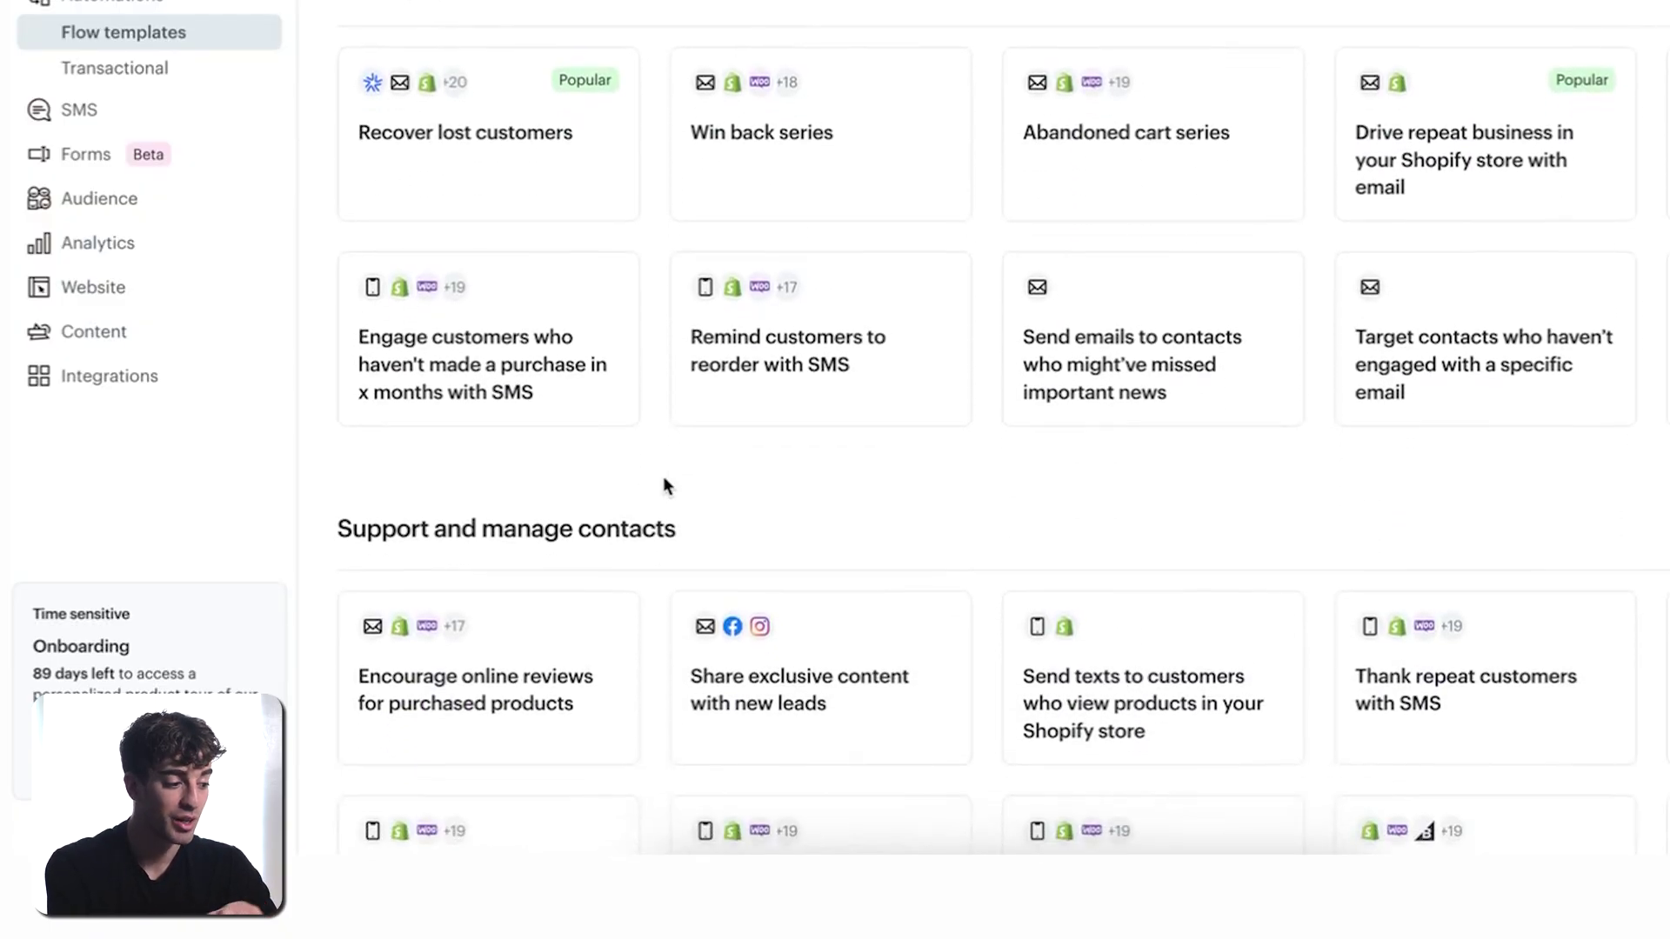
pyautogui.scroll(-1, 663, 477)
pyautogui.scroll(20, 663, 476)
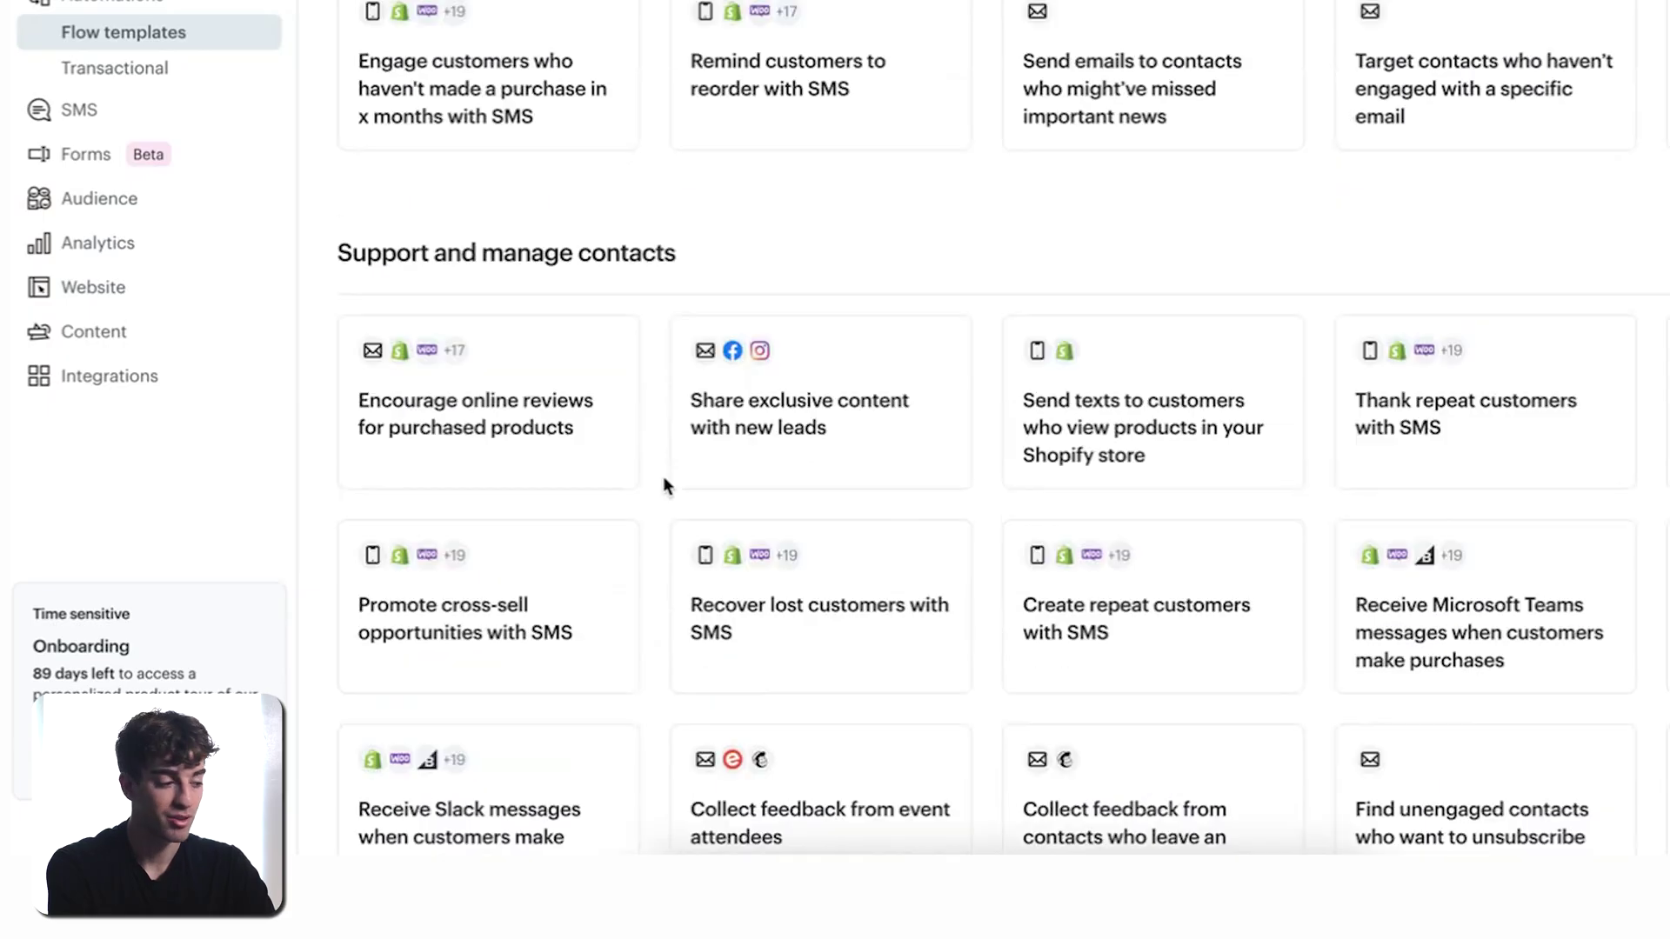
pyautogui.scroll(10, 664, 485)
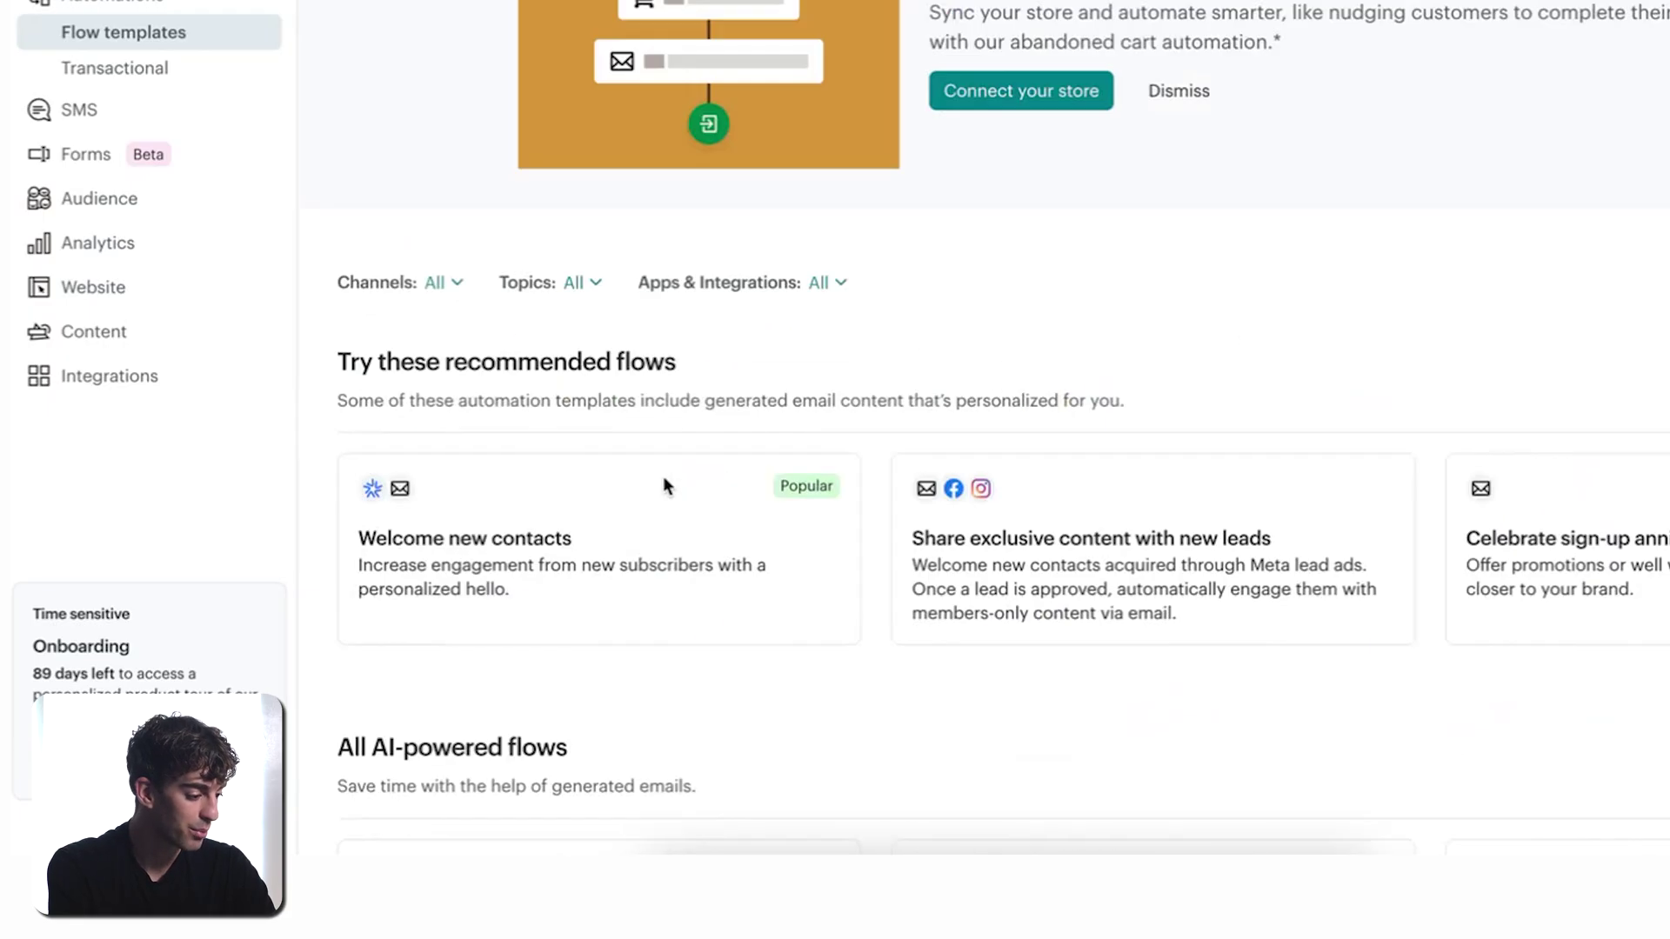
pyautogui.click(552, 552)
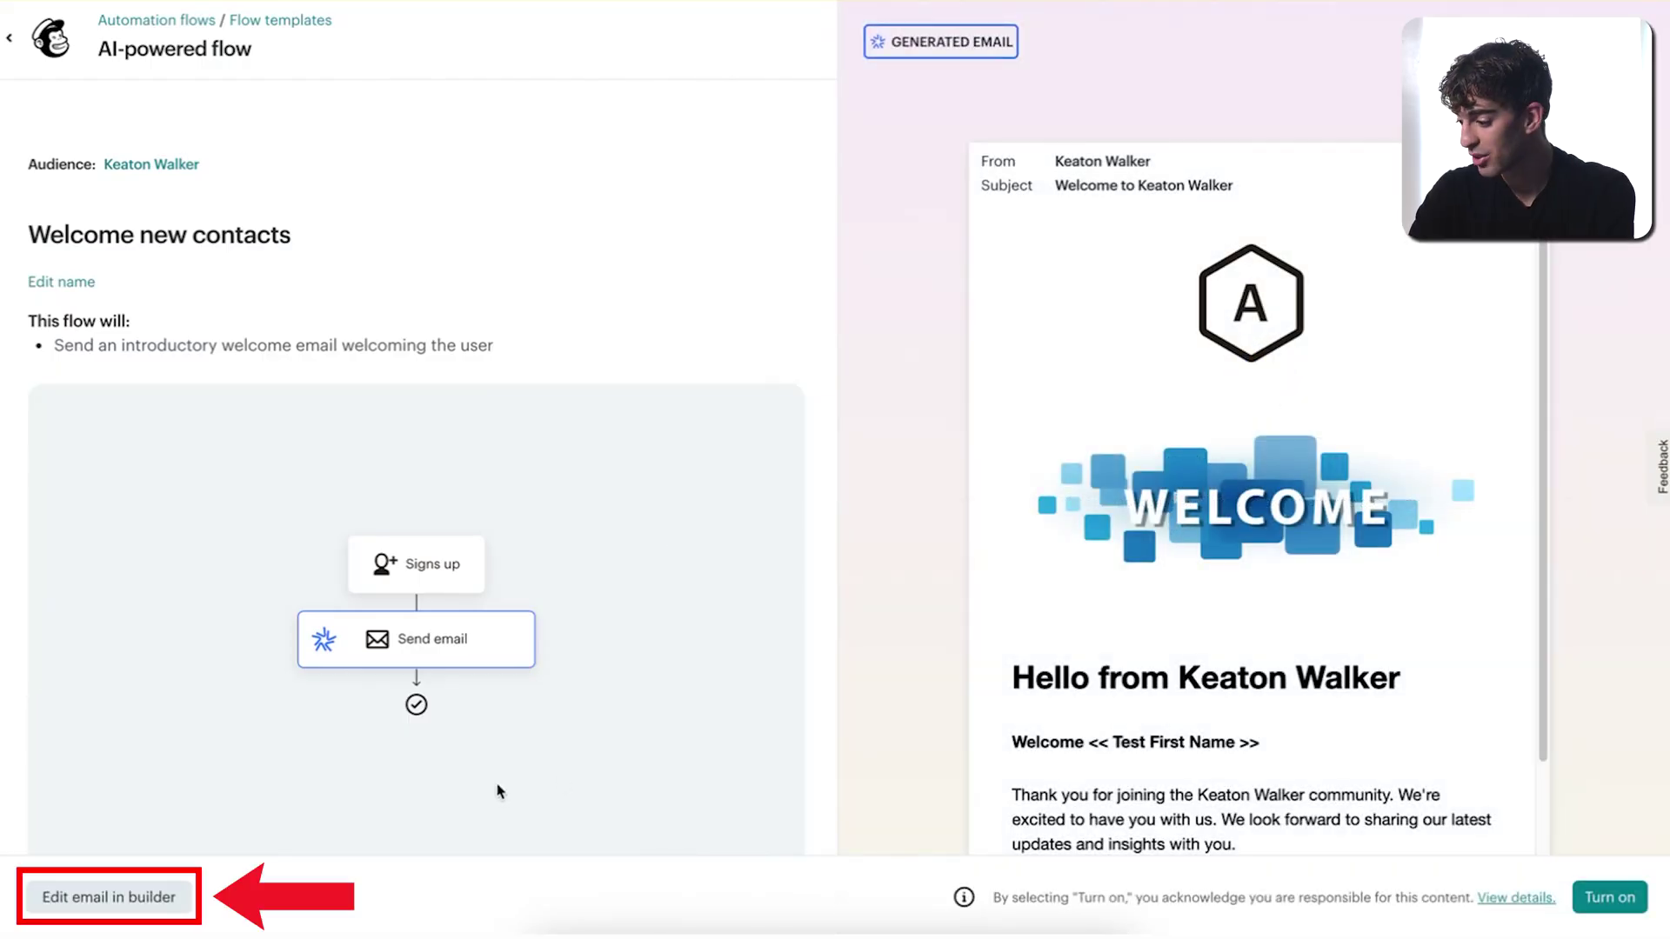
# - Review the welcome email's recipient and sender settings, then close the Send email dialog
pyautogui.click(96, 897)
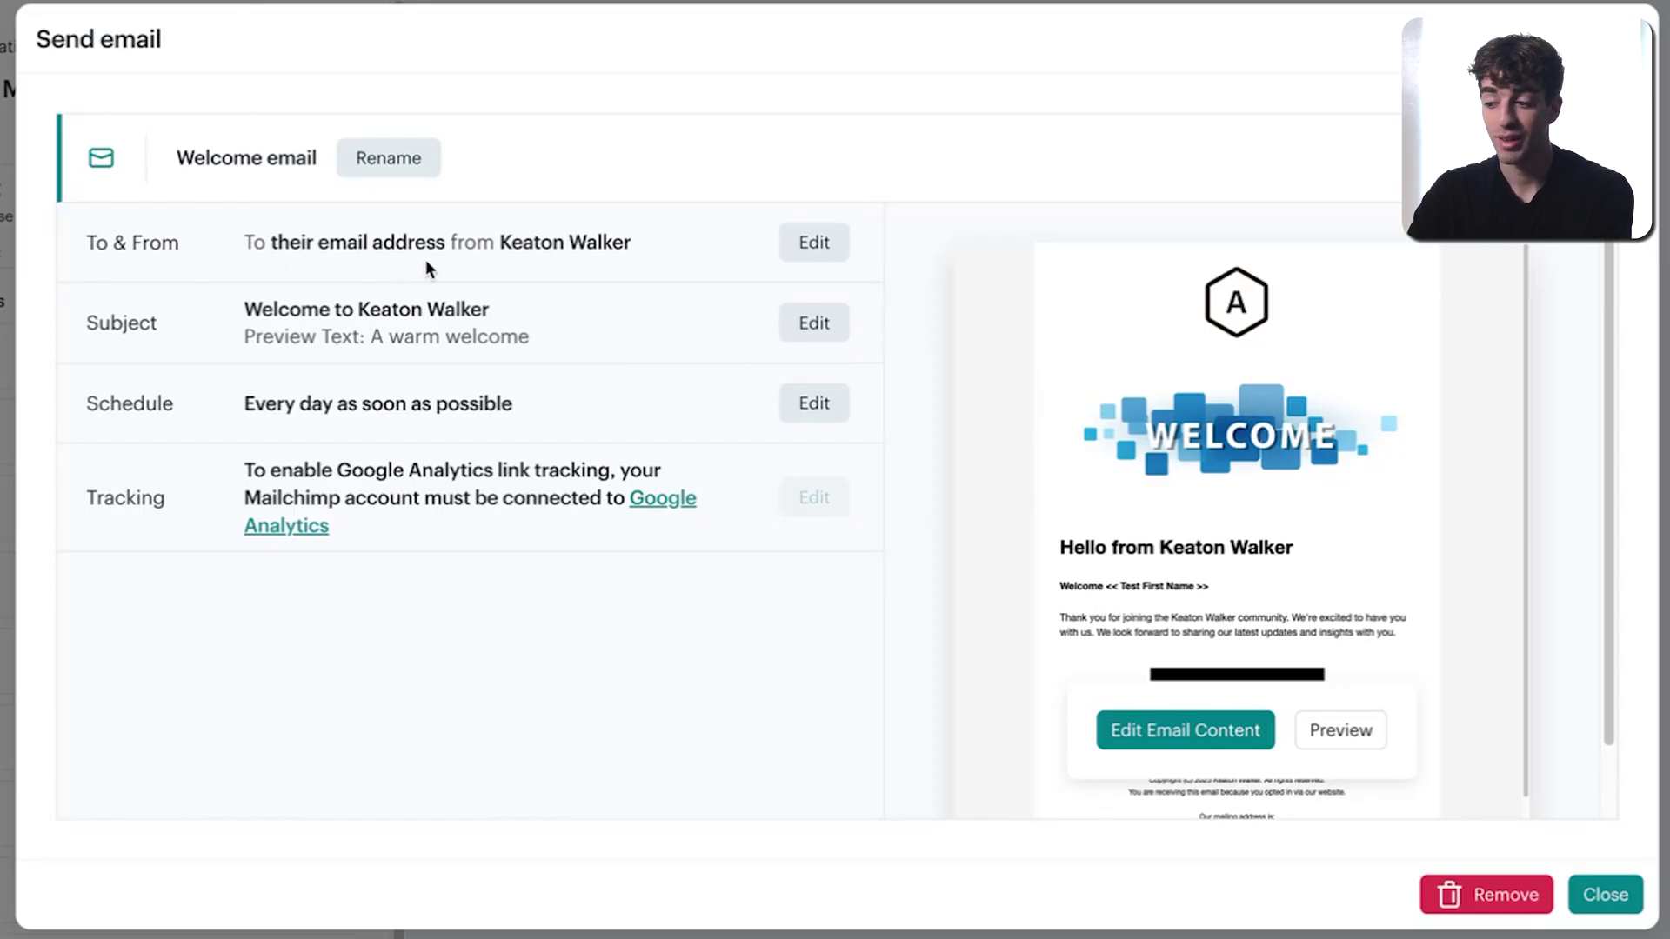
pyautogui.click(798, 244)
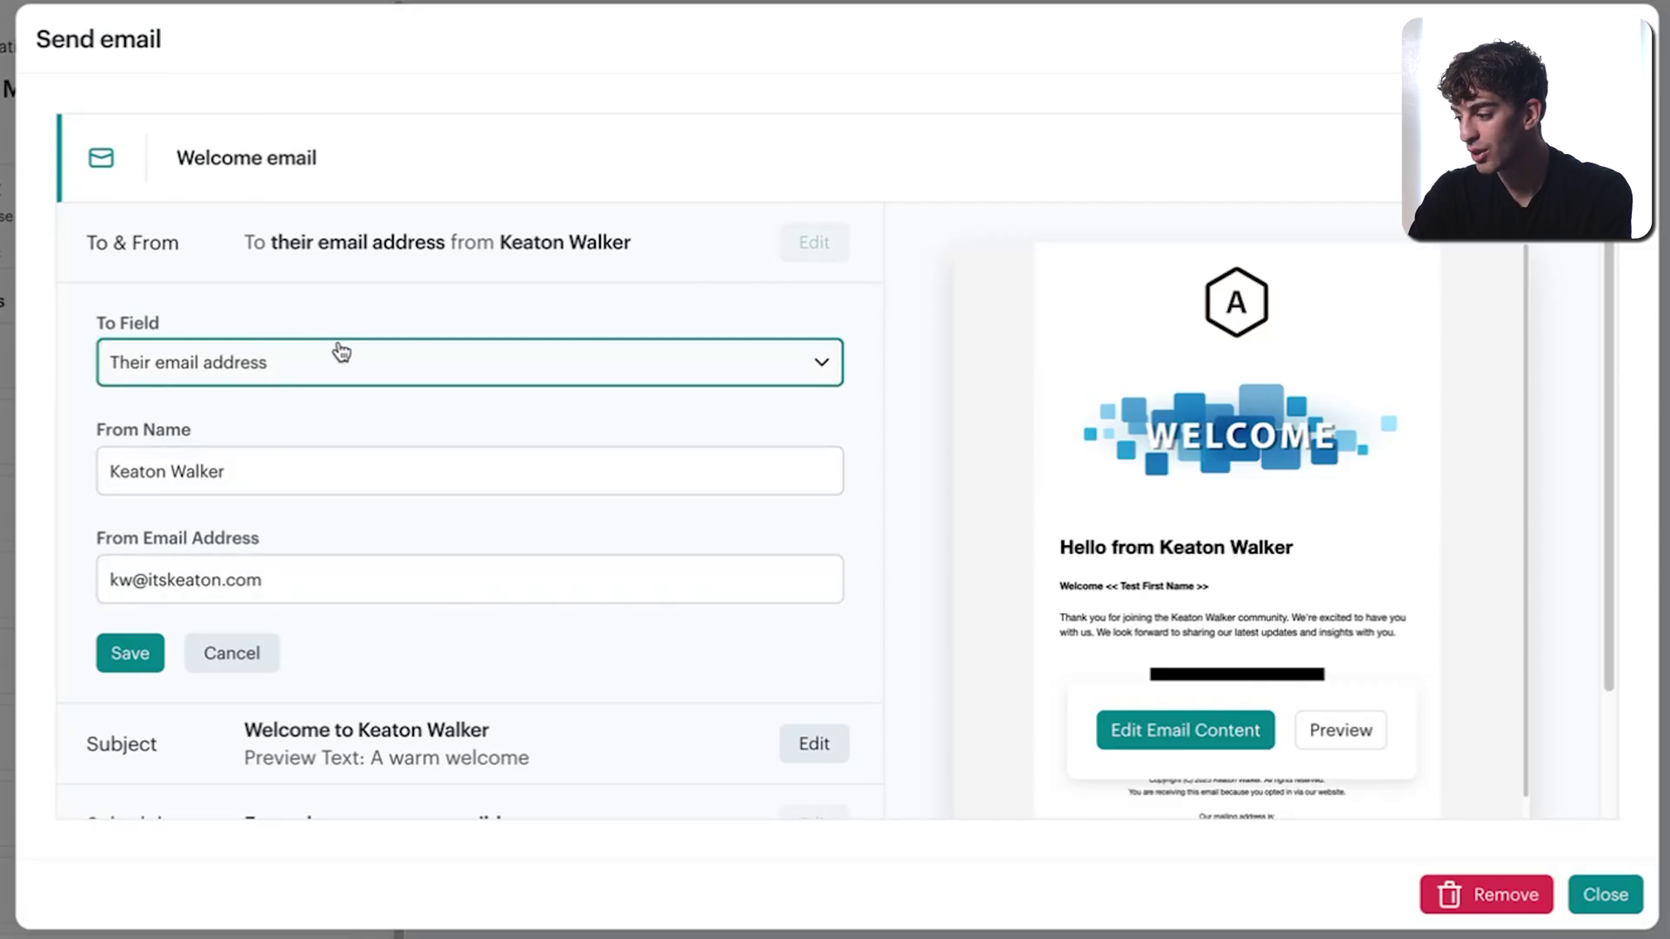
pyautogui.scroll(-2, 396, 380)
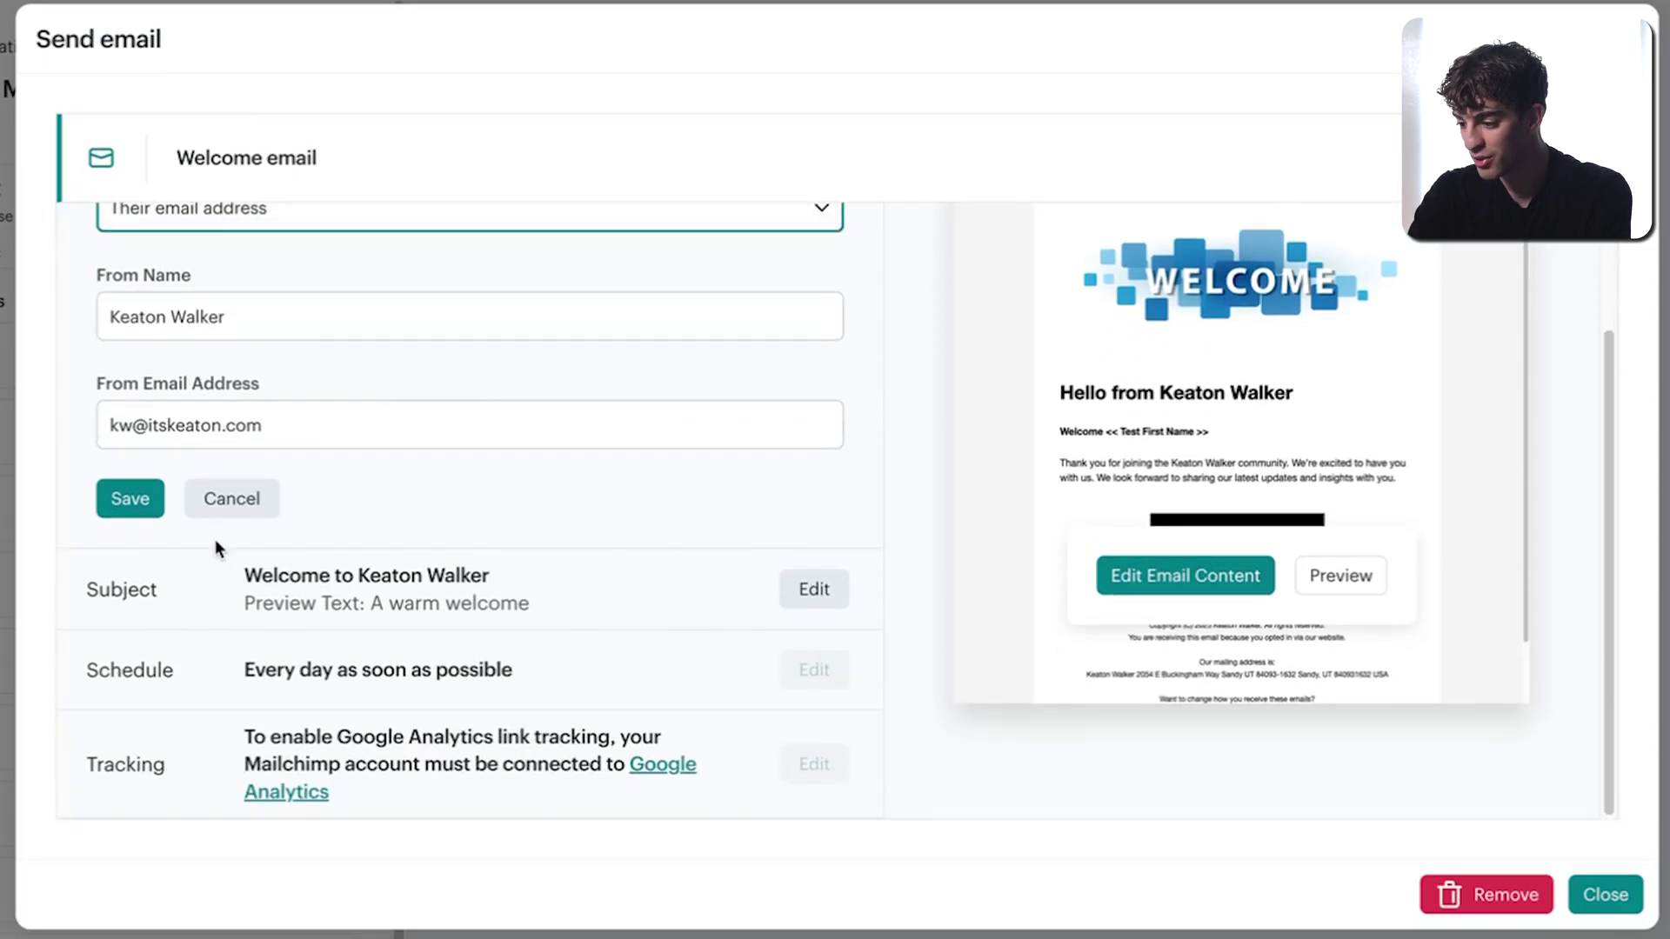
pyautogui.click(1617, 896)
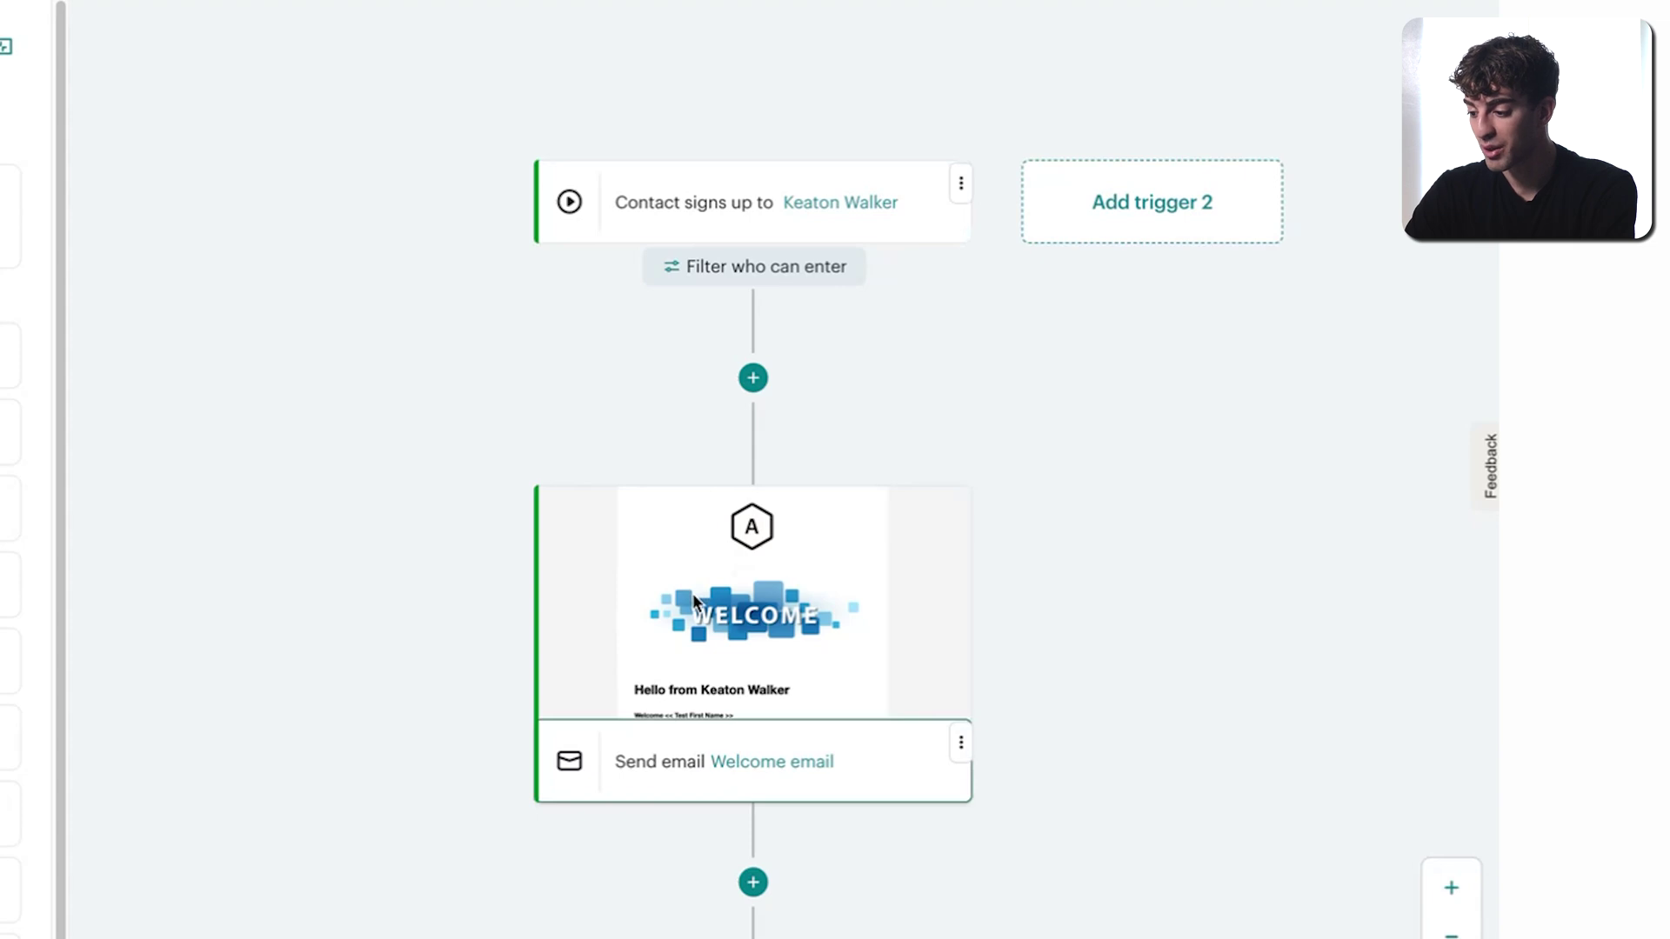
# - Open the Welcome email's content and drag an empty Image block below the WELCOME banner
pyautogui.click(666, 784)
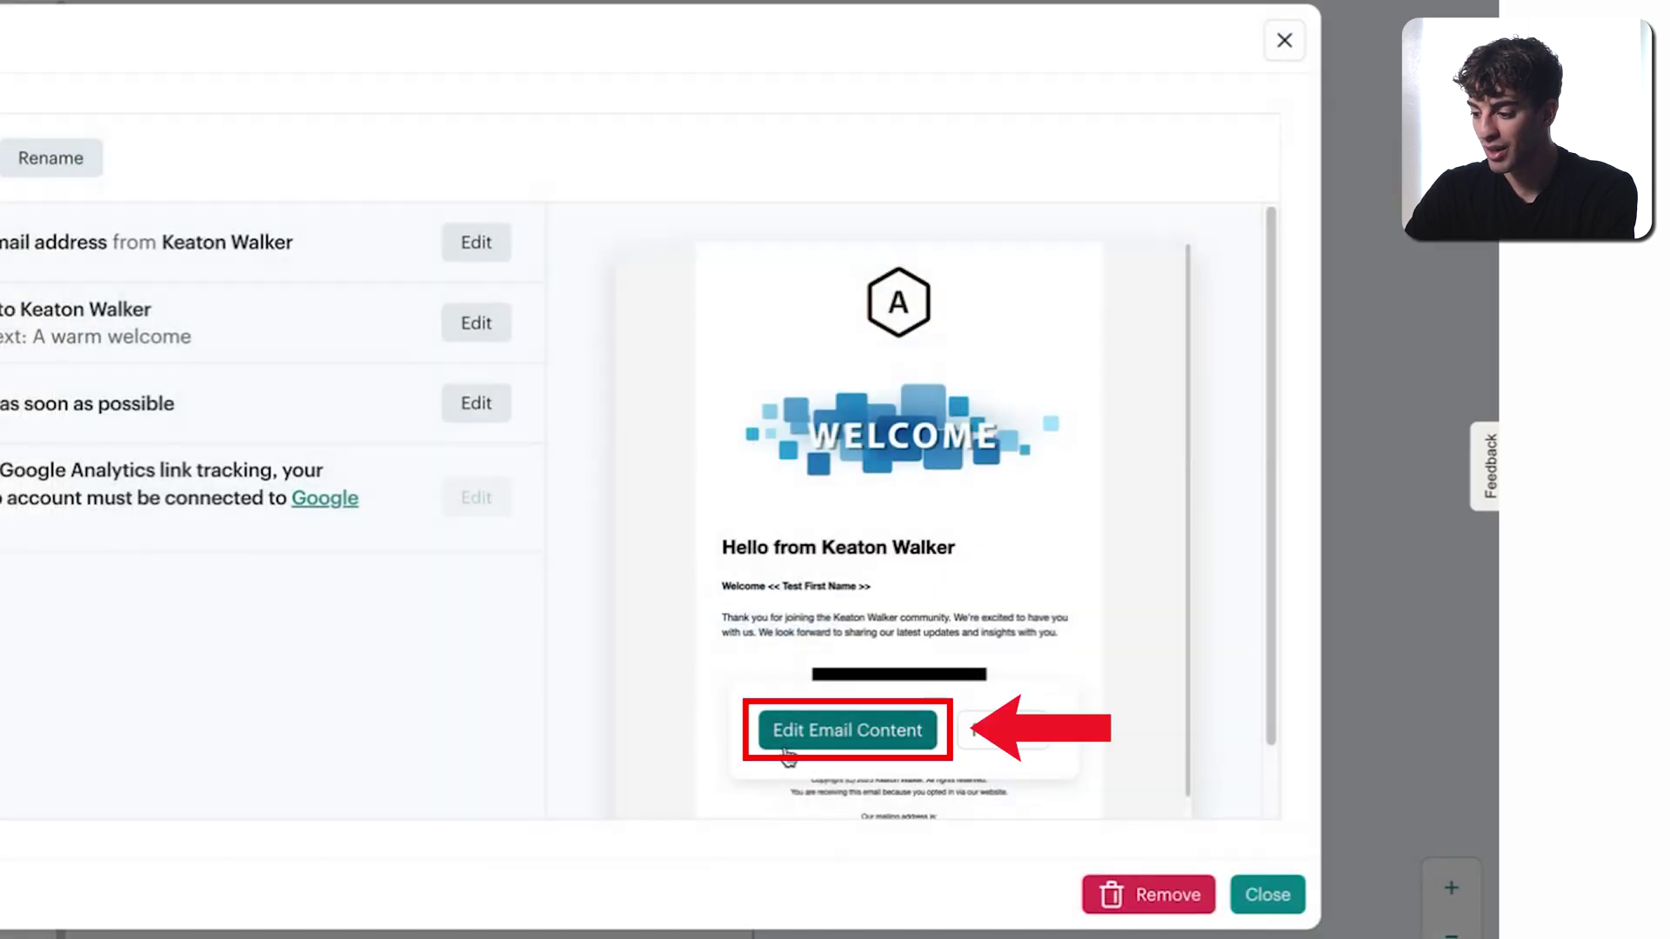
pyautogui.click(862, 733)
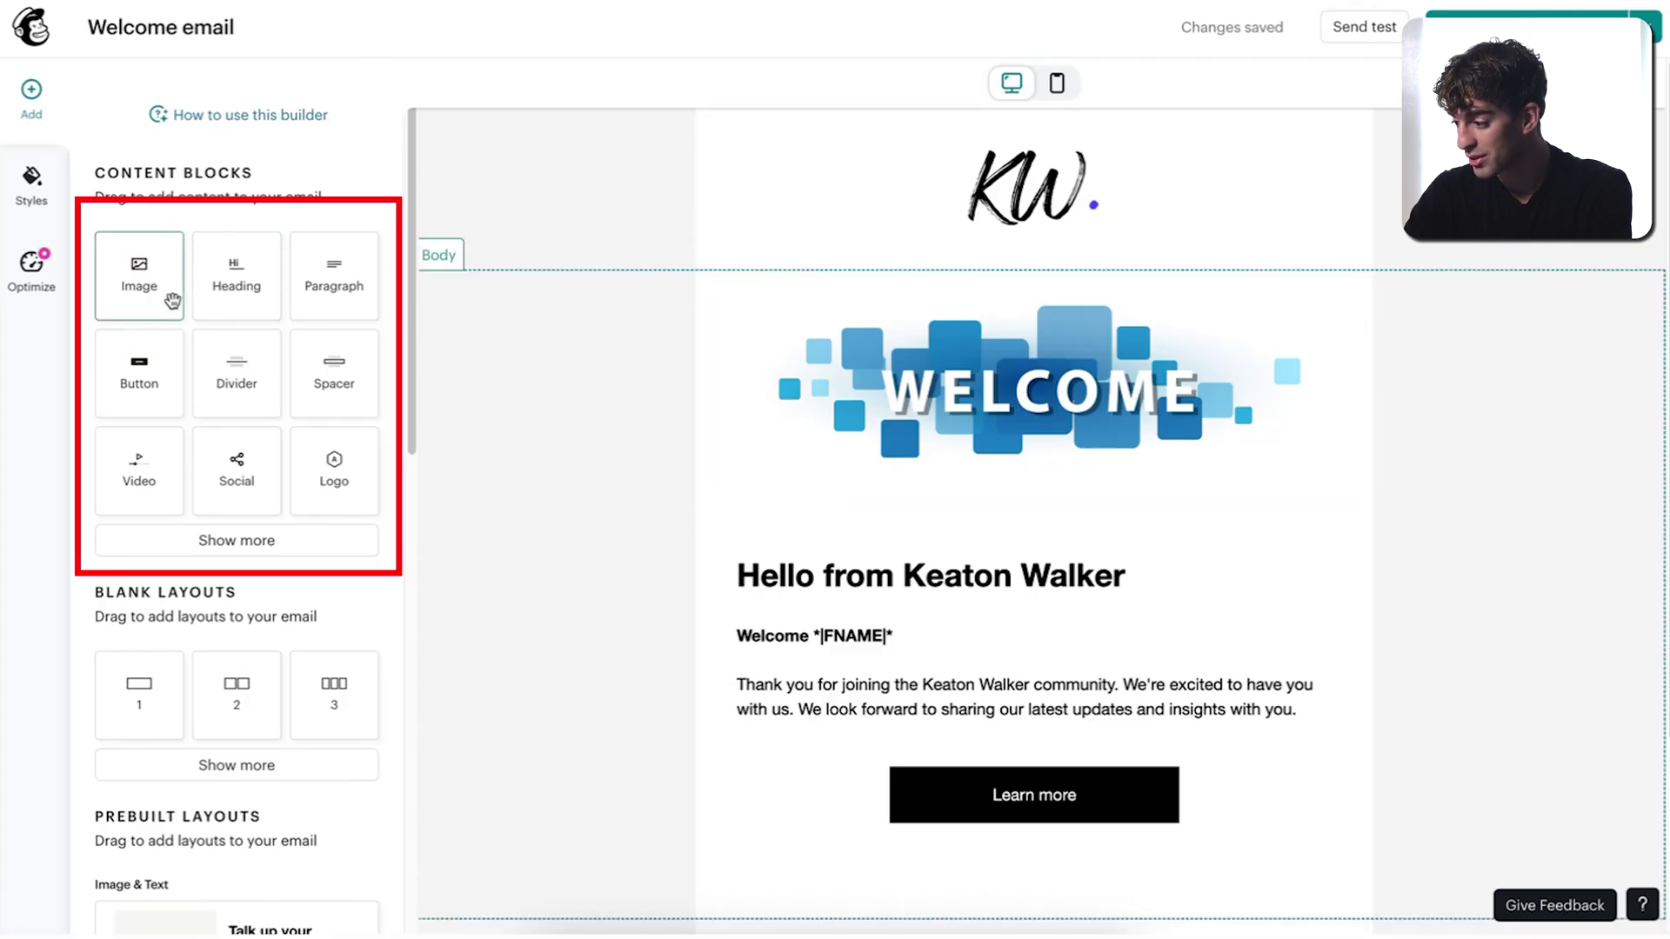
pyautogui.moveTo(143, 296); pyautogui.dragTo(921, 505)
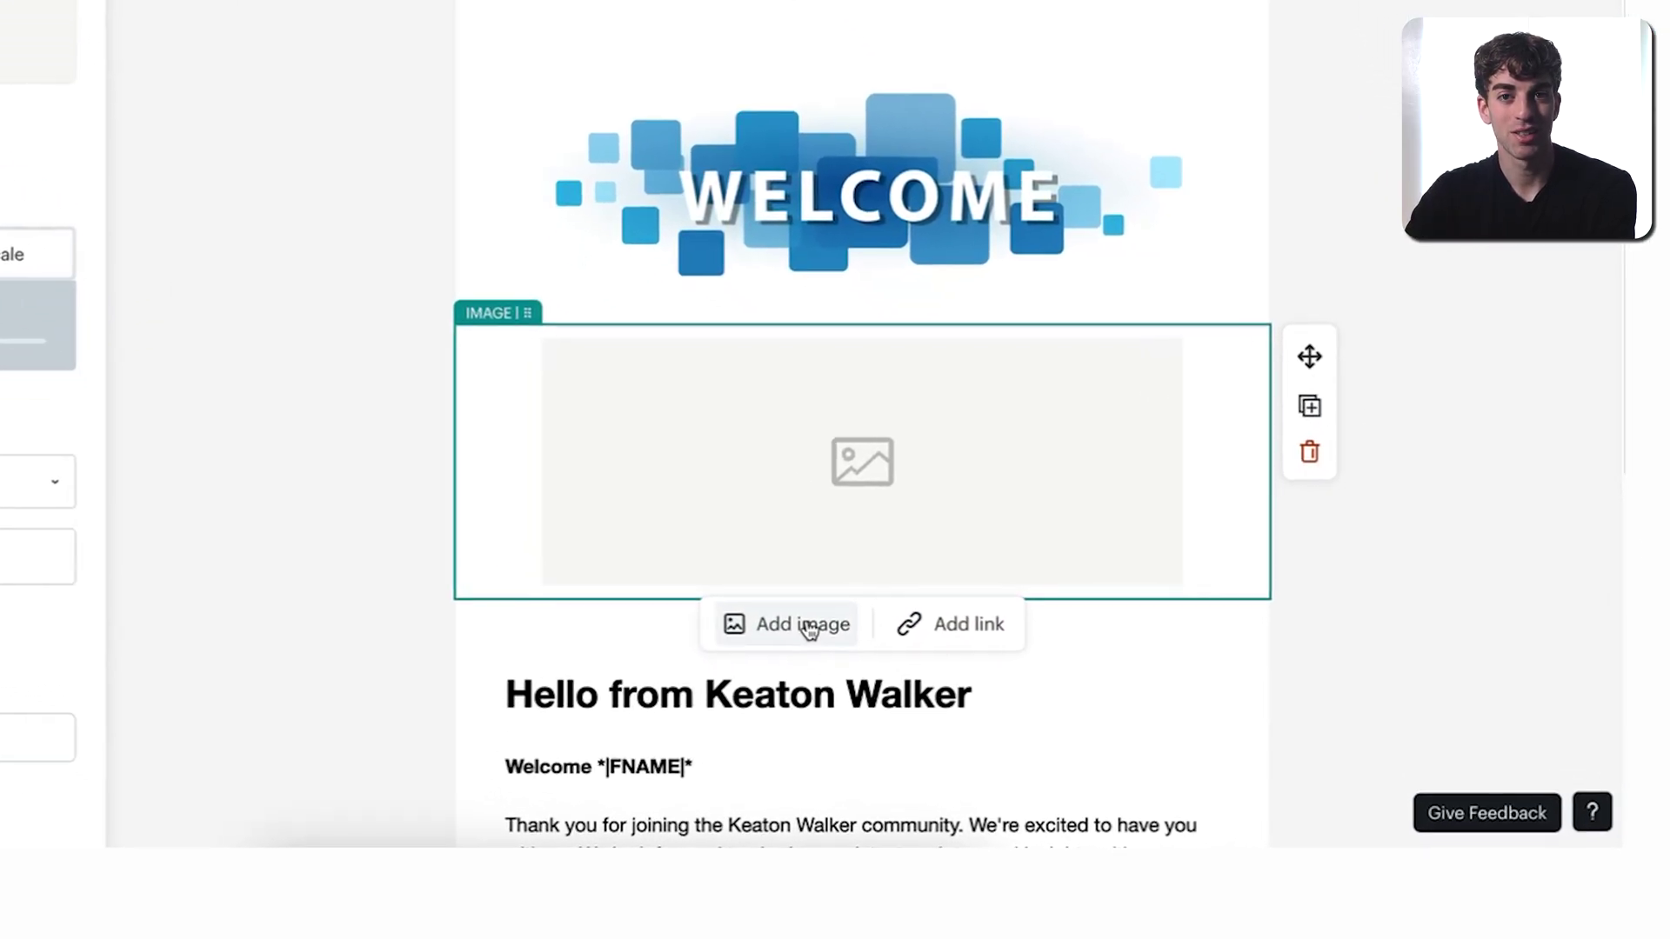
# - Replace the brand name in the thank-you paragraph with 'nnnnn'
pyautogui.scroll(-3, 808, 628)
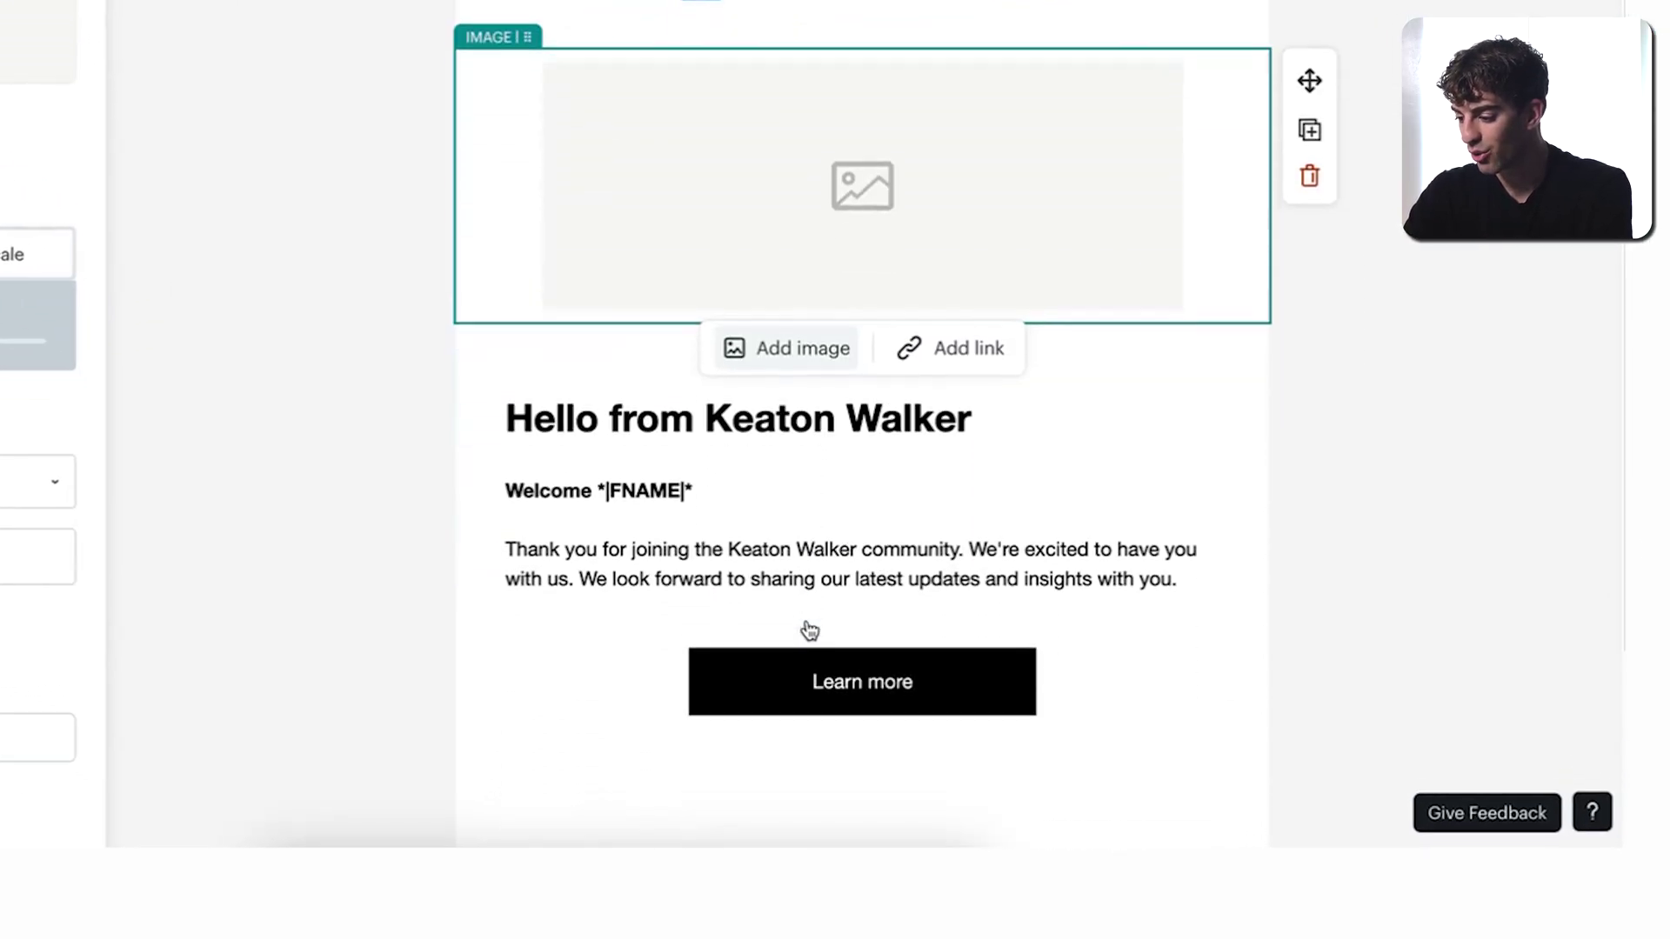
pyautogui.click(764, 541)
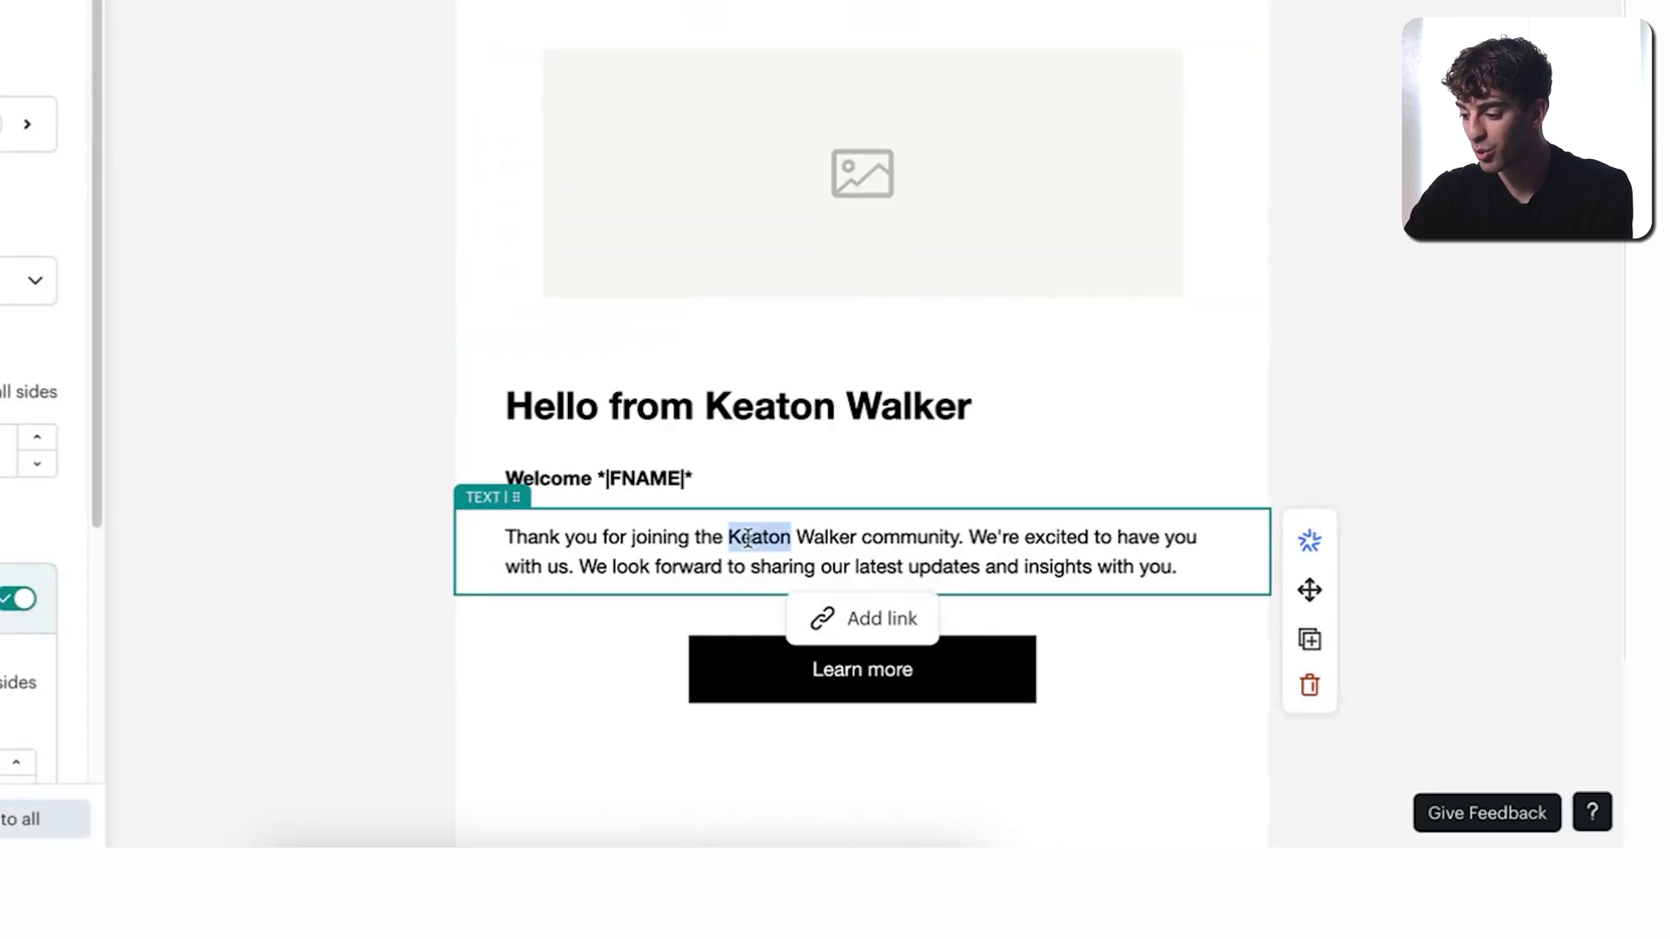
pyautogui.press('BackSpace')
pyautogui.write('nnnnn')
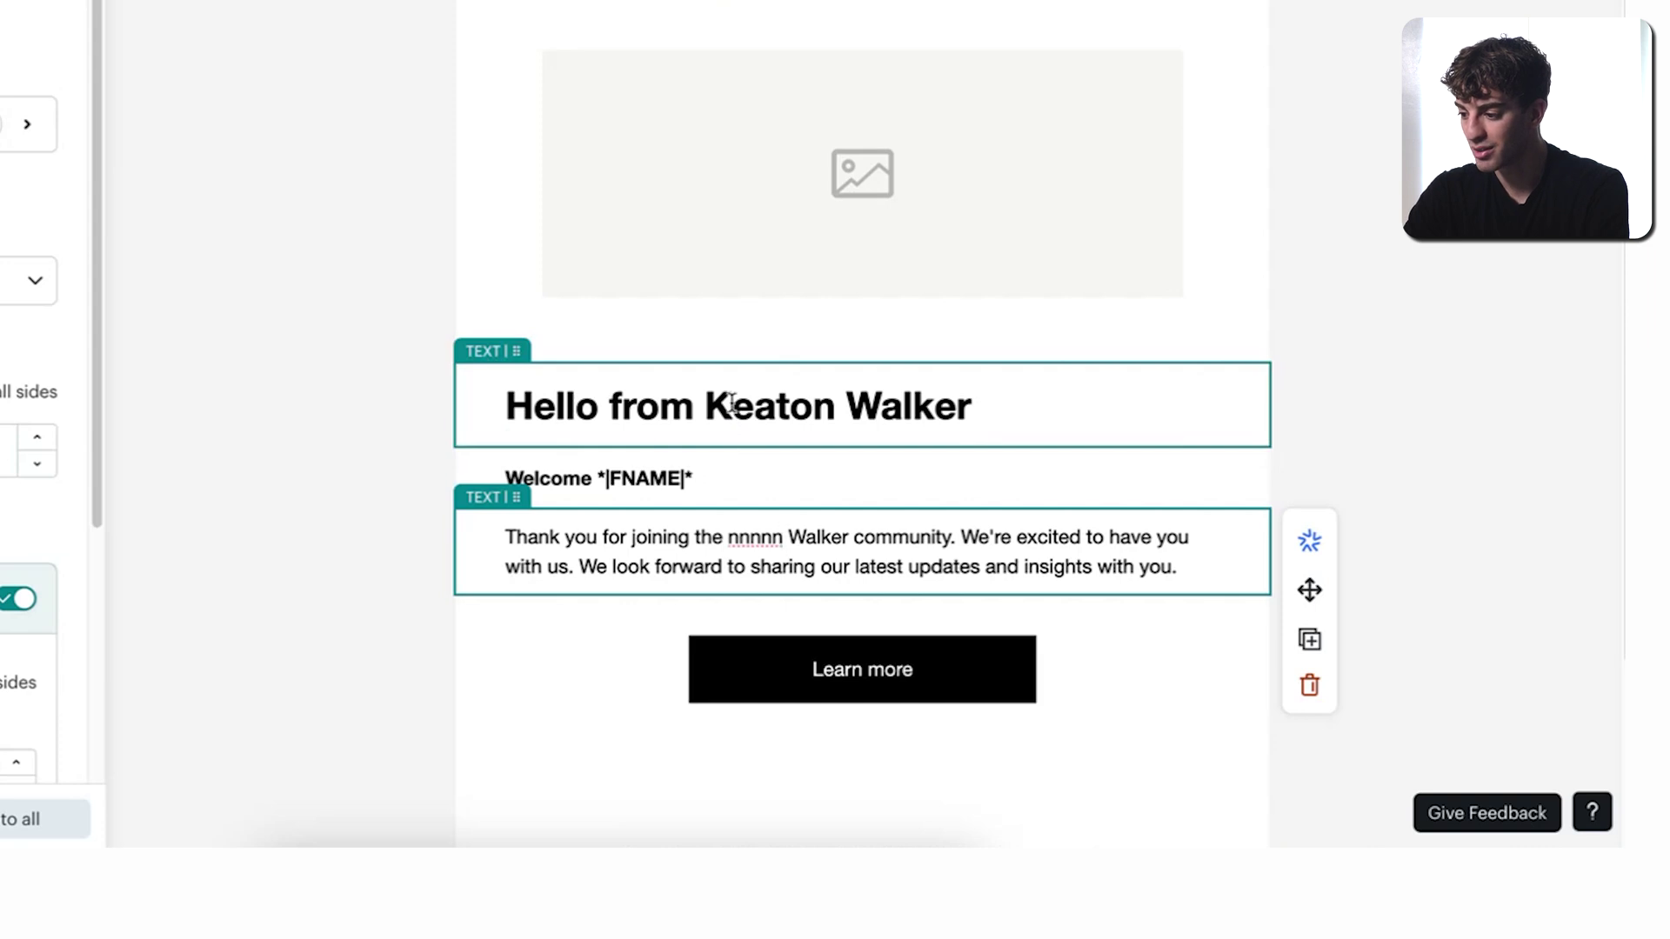
# - Select the WELCOME banner image and remove it from the email
pyautogui.scroll(6, 732, 402)
pyautogui.click(869, 465)
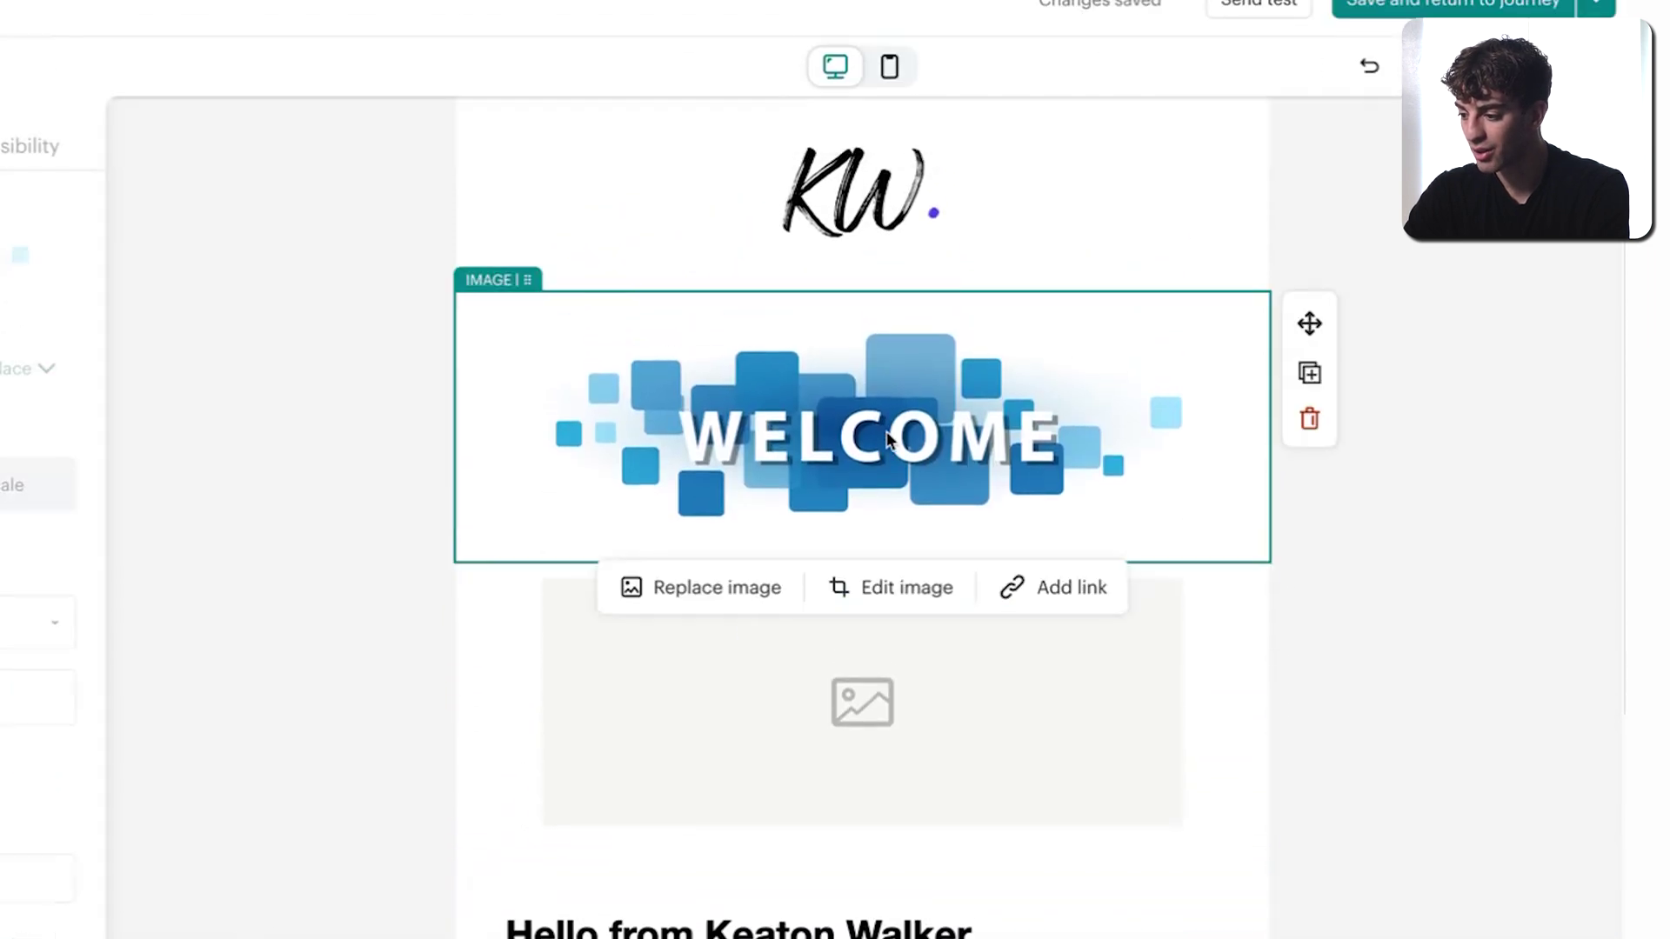
pyautogui.click(1309, 424)
# - Insert an Image & Text prebuilt layout with a 'Learn more' button below the greeting heading
pyautogui.scroll(-2, 690, 639)
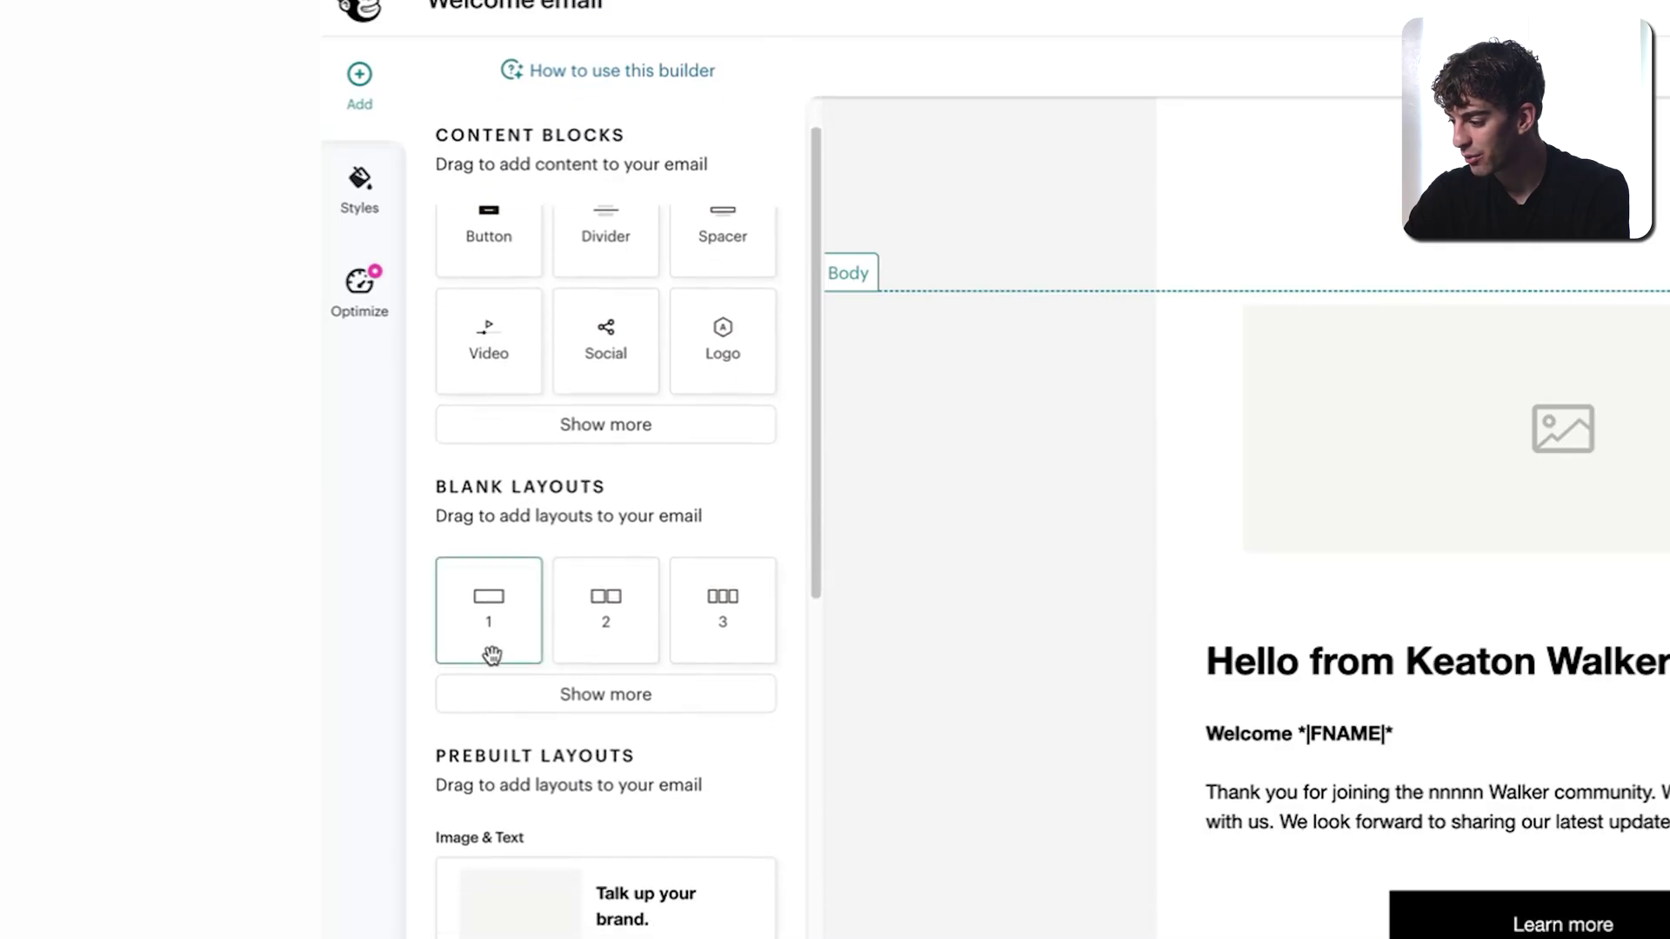
pyautogui.scroll(3, 691, 627)
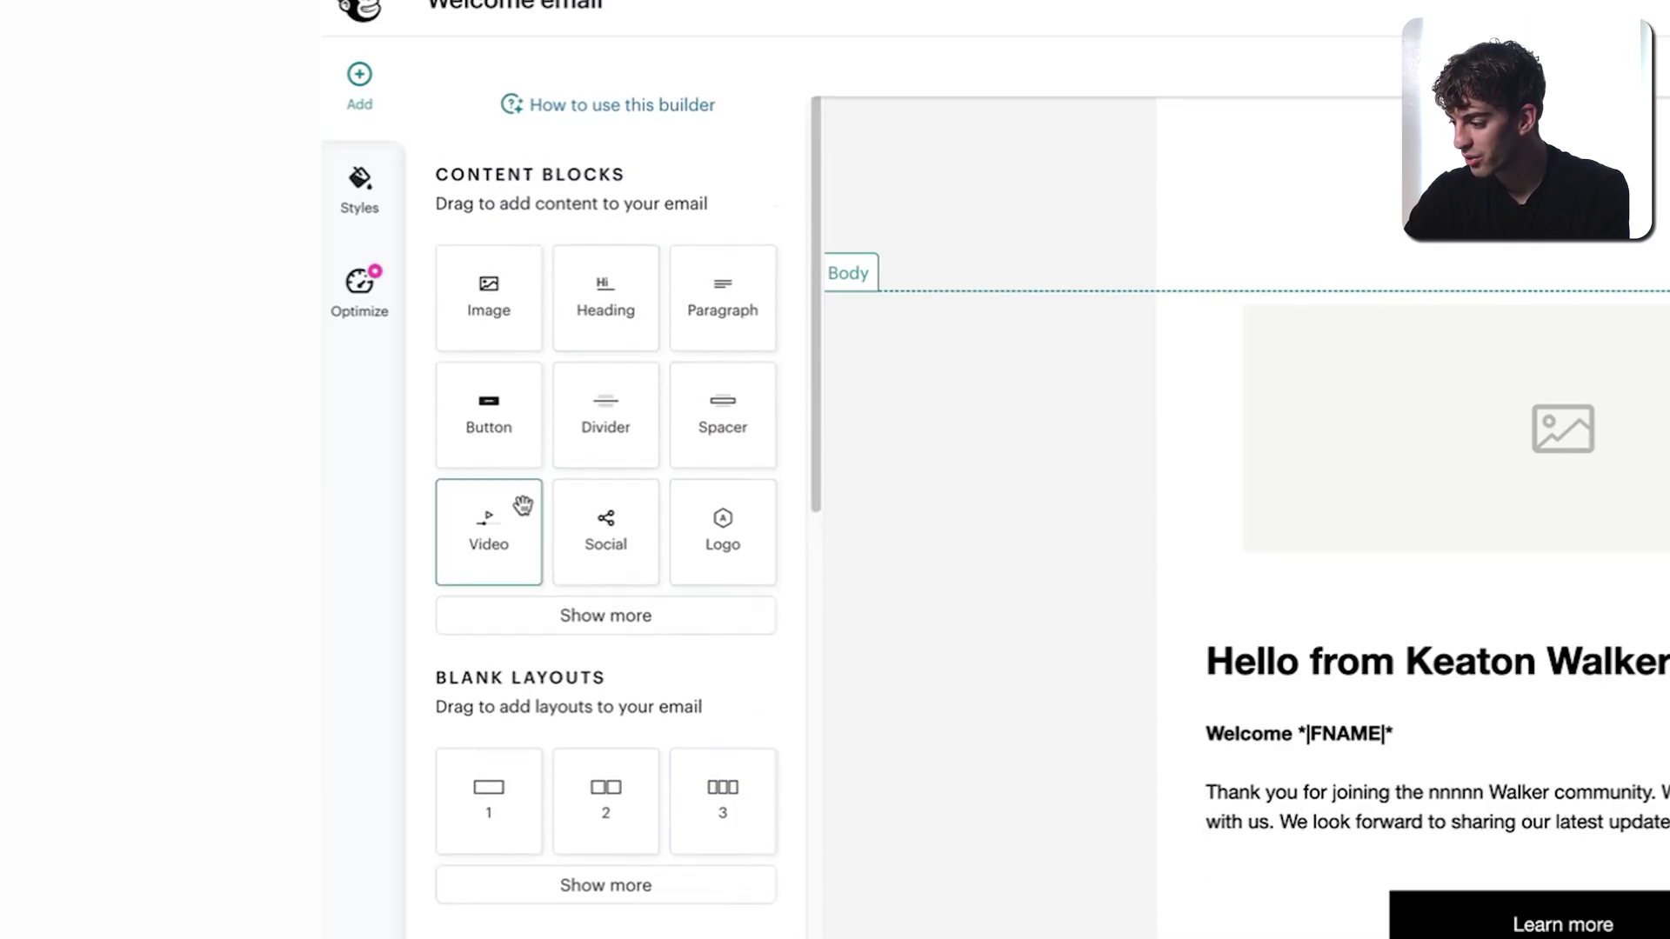
pyautogui.click(524, 620)
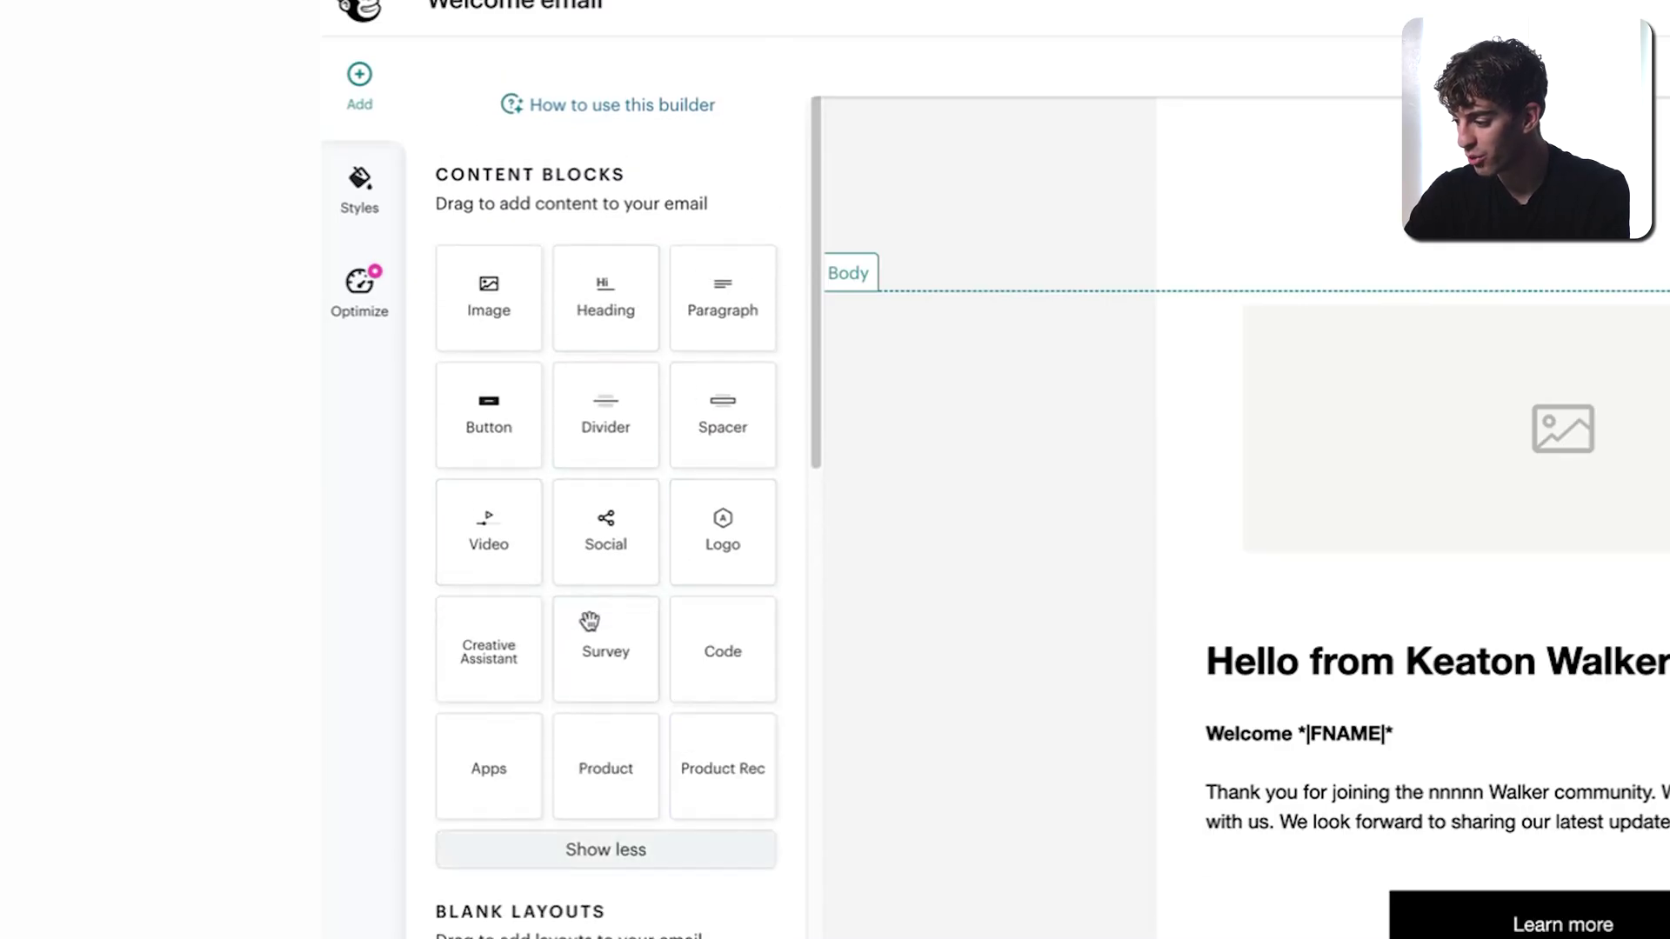
pyautogui.scroll(-3, 586, 623)
pyautogui.scroll(-6, 589, 626)
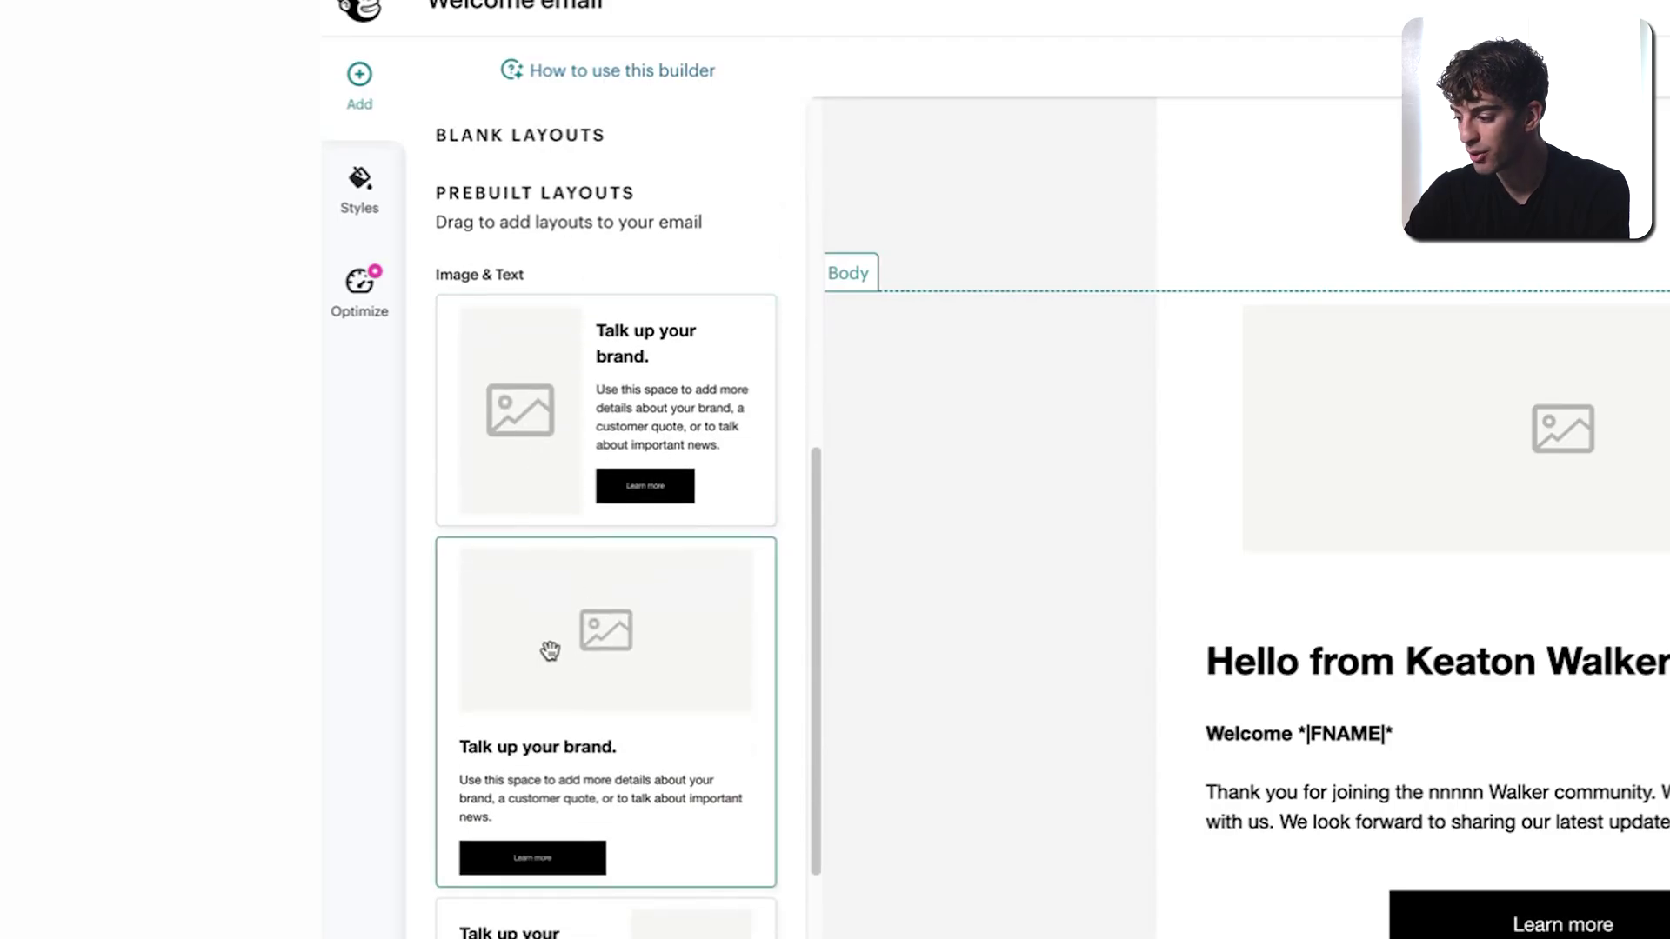
pyautogui.moveTo(549, 651); pyautogui.dragTo(1593, 729)
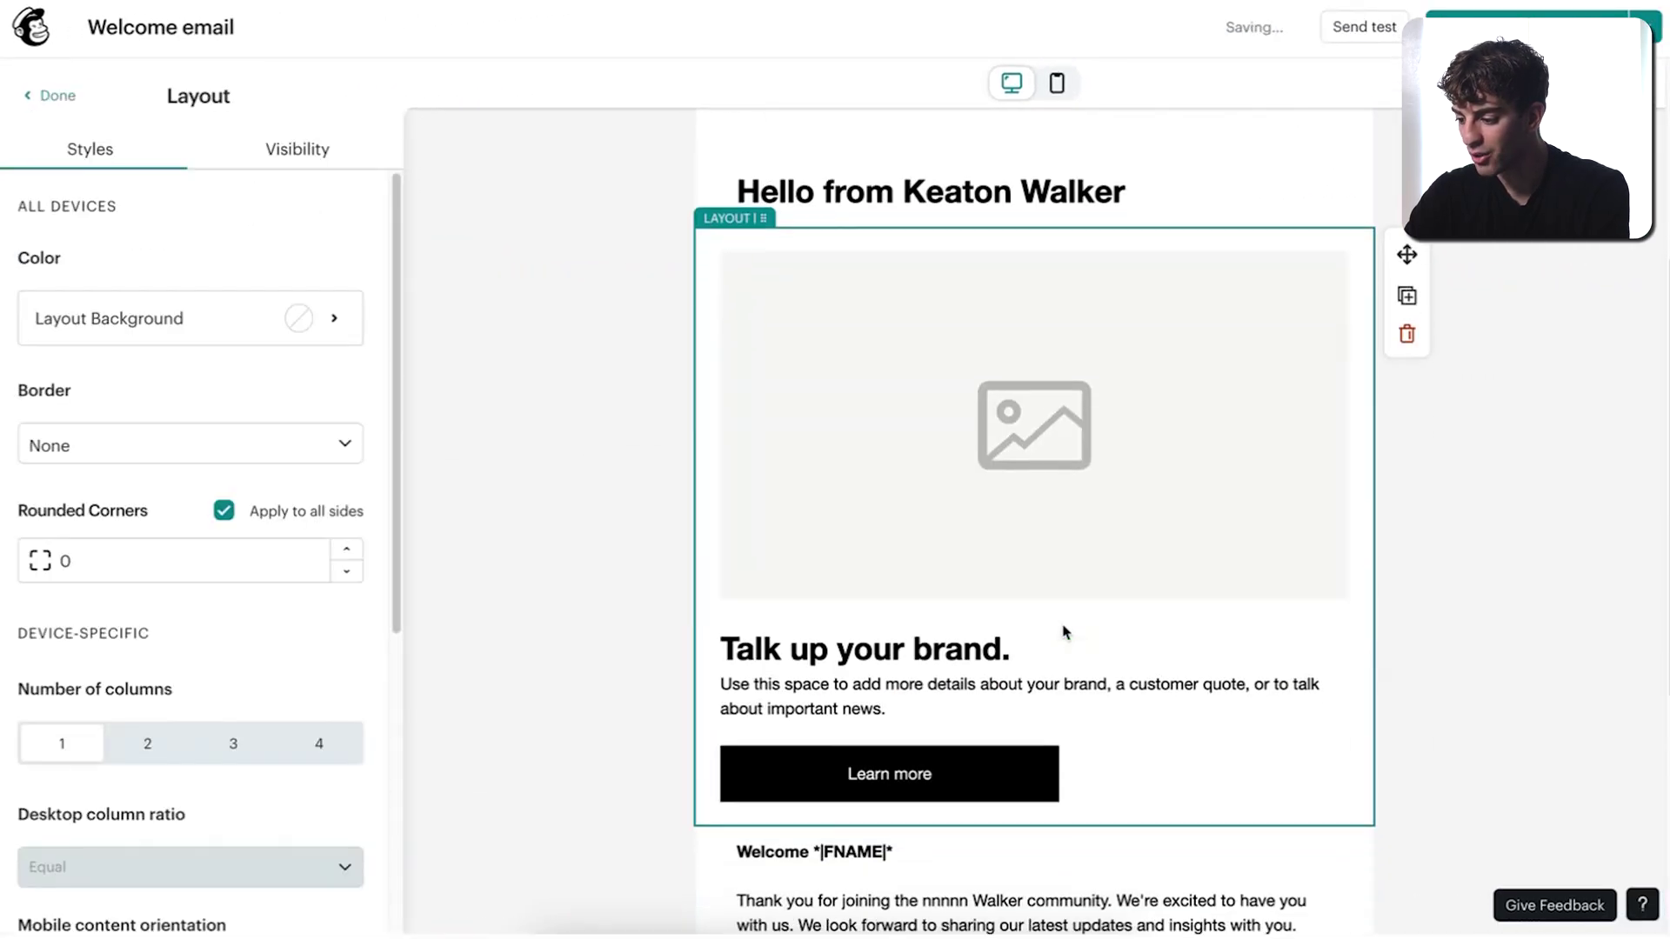
pyautogui.scroll(-2, 1065, 632)
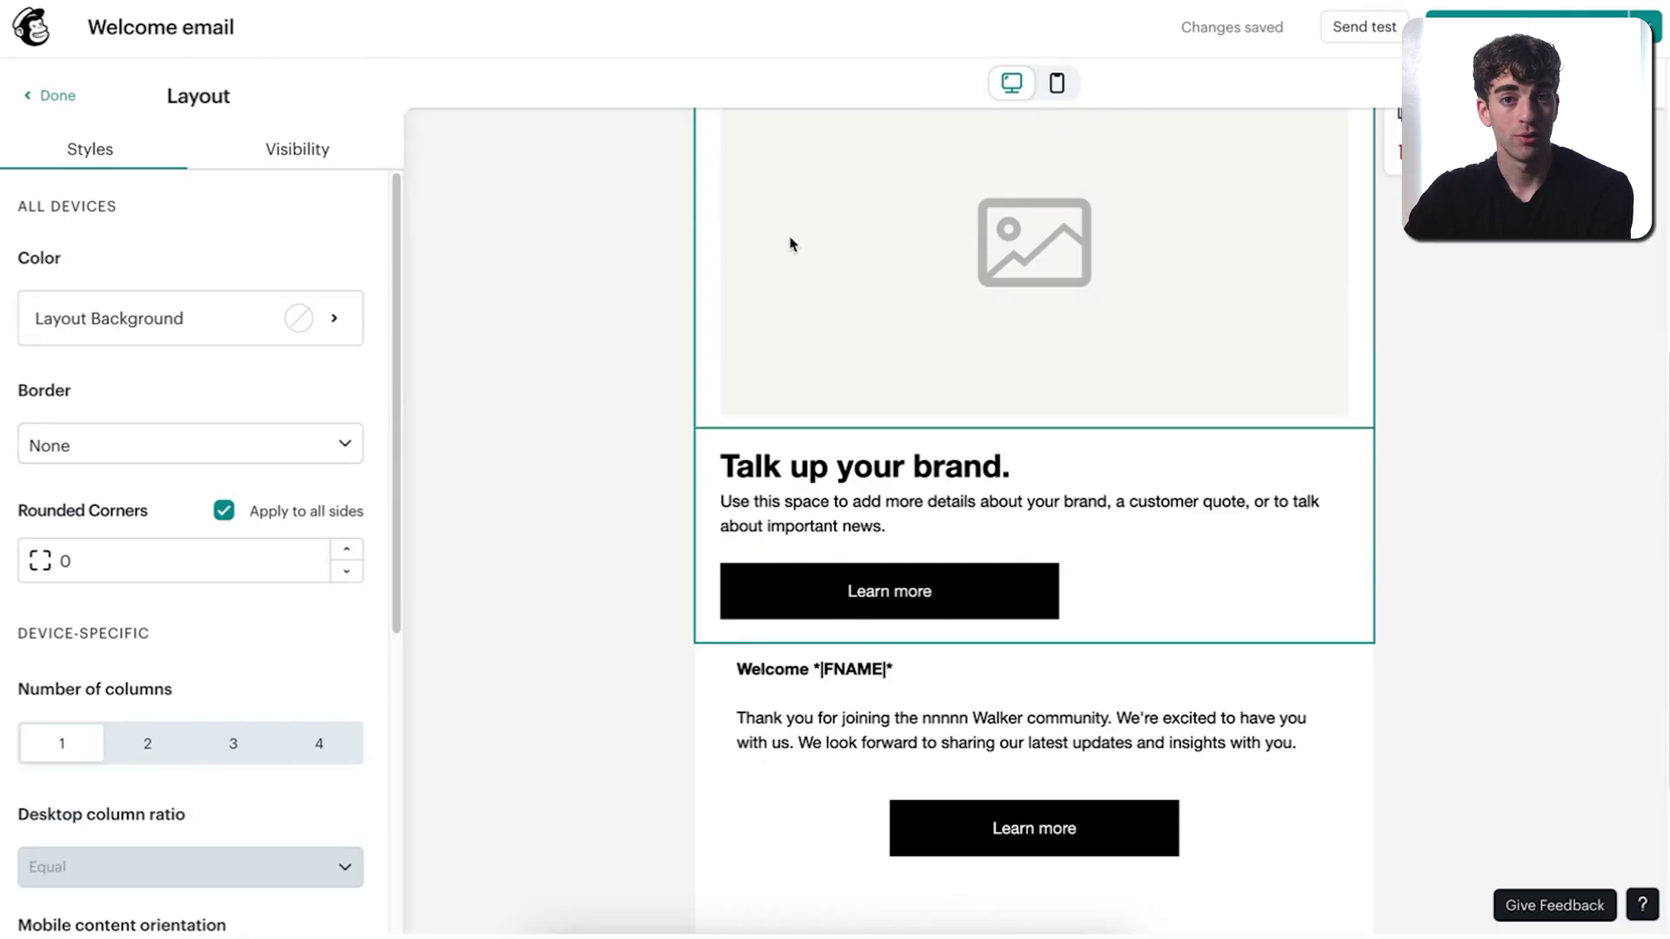
# - Check the email in mobile and desktop preview, then save it and return to the journey
pyautogui.click(1057, 85)
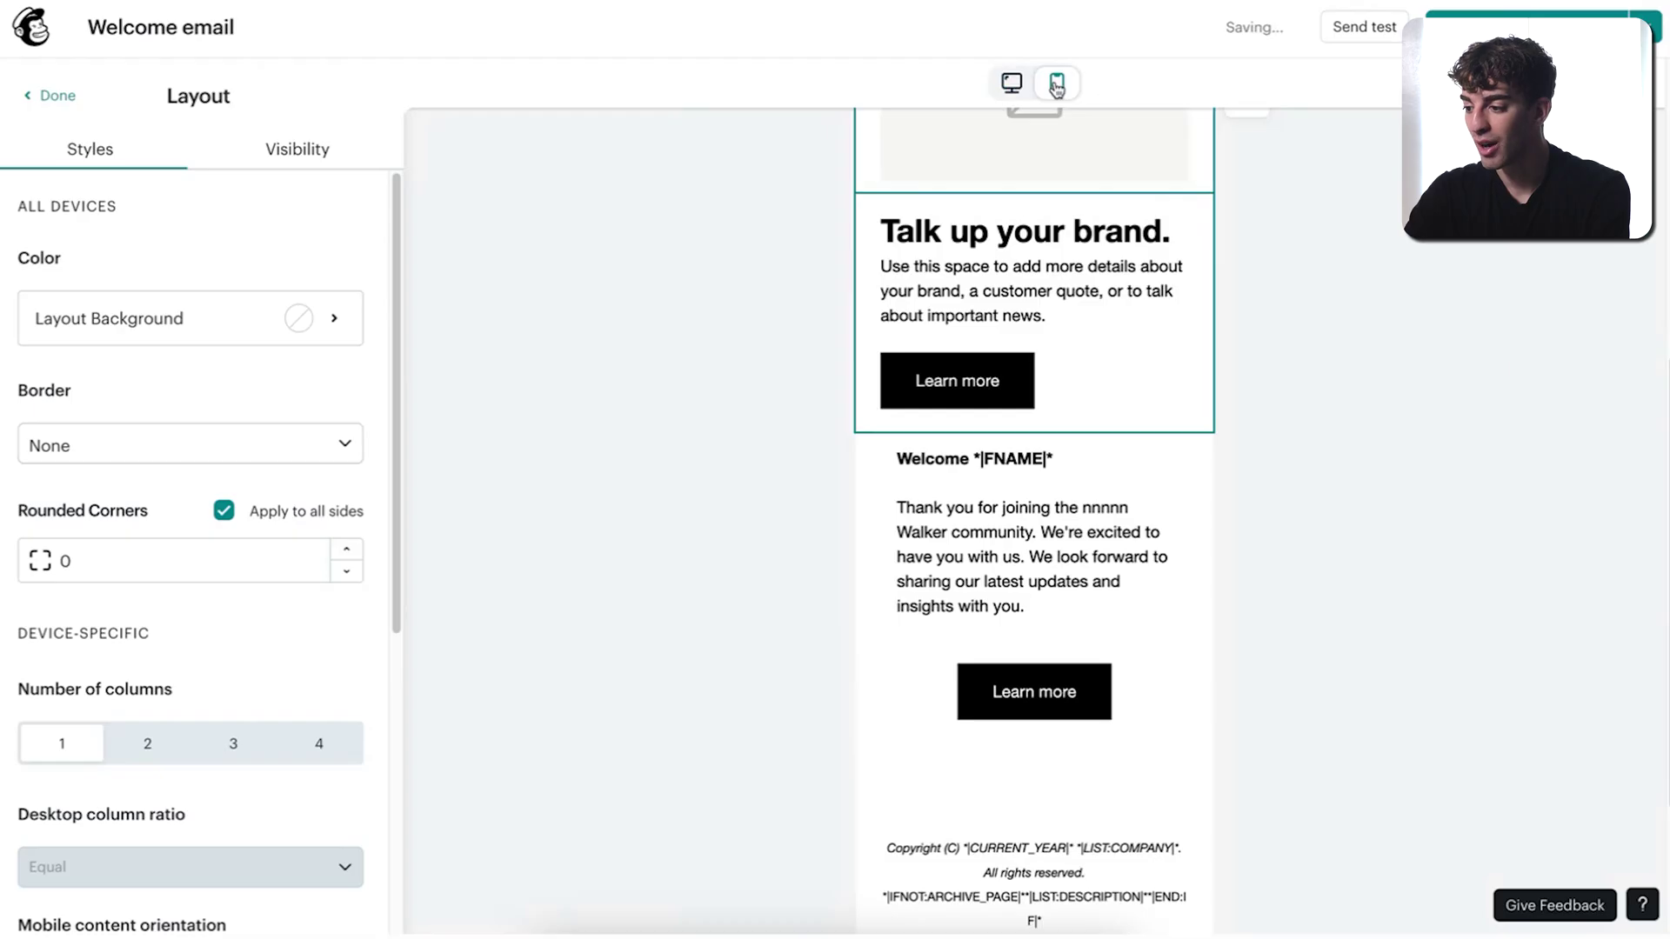
pyautogui.scroll(6, 1075, 198)
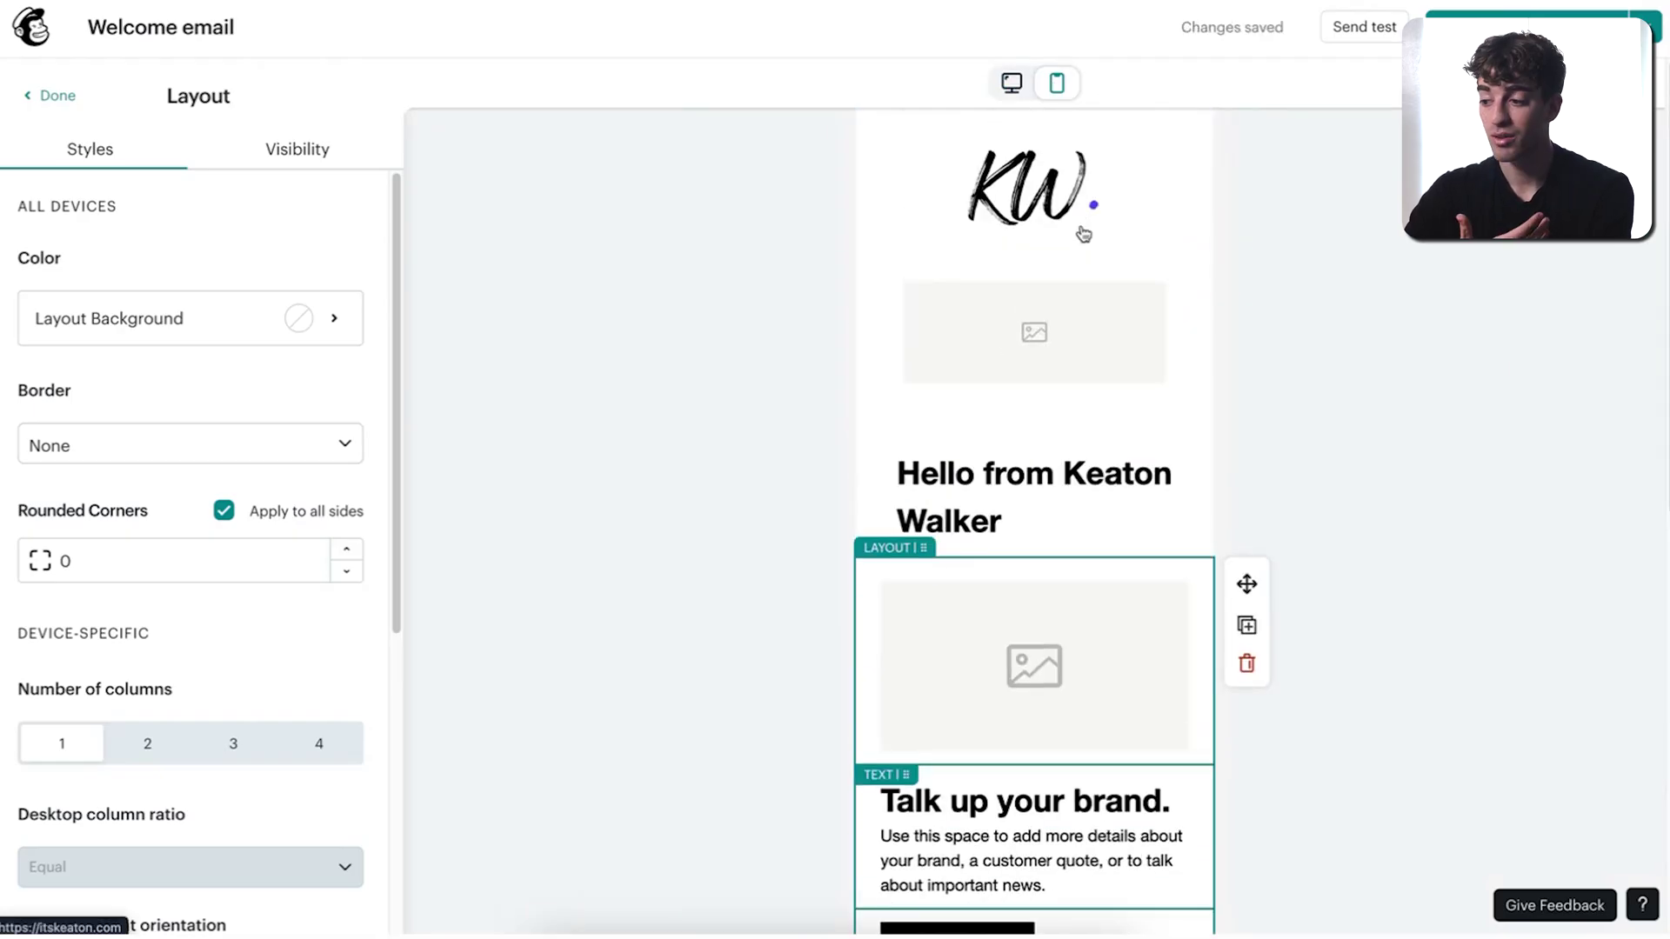
pyautogui.click(1011, 85)
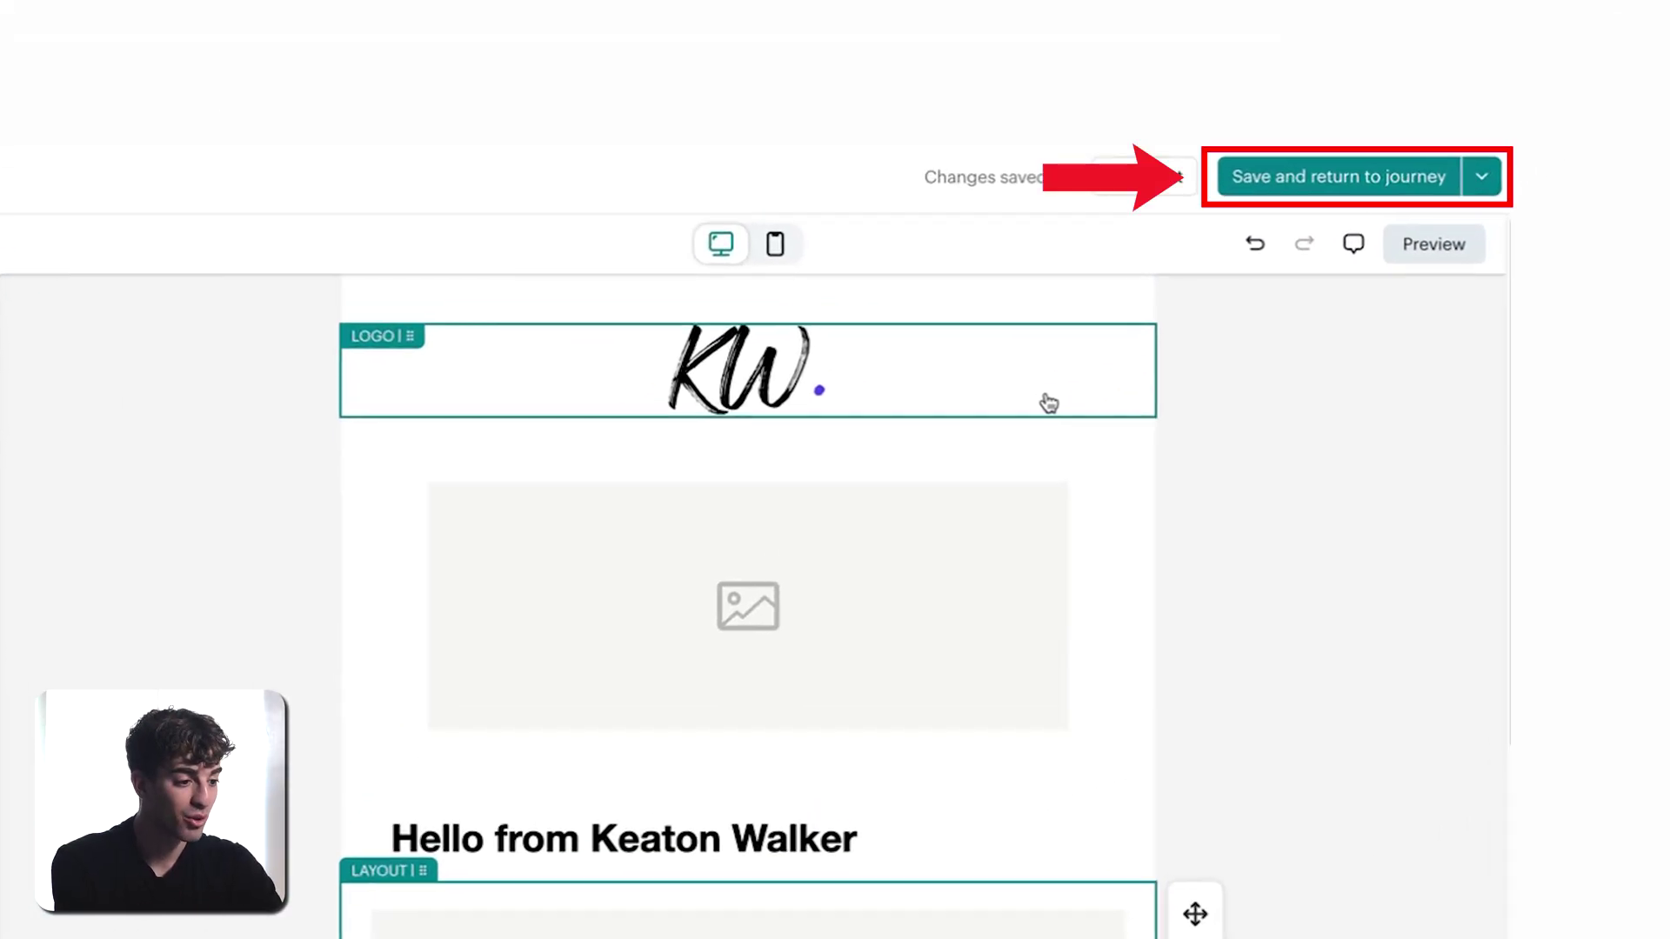
pyautogui.click(1483, 178)
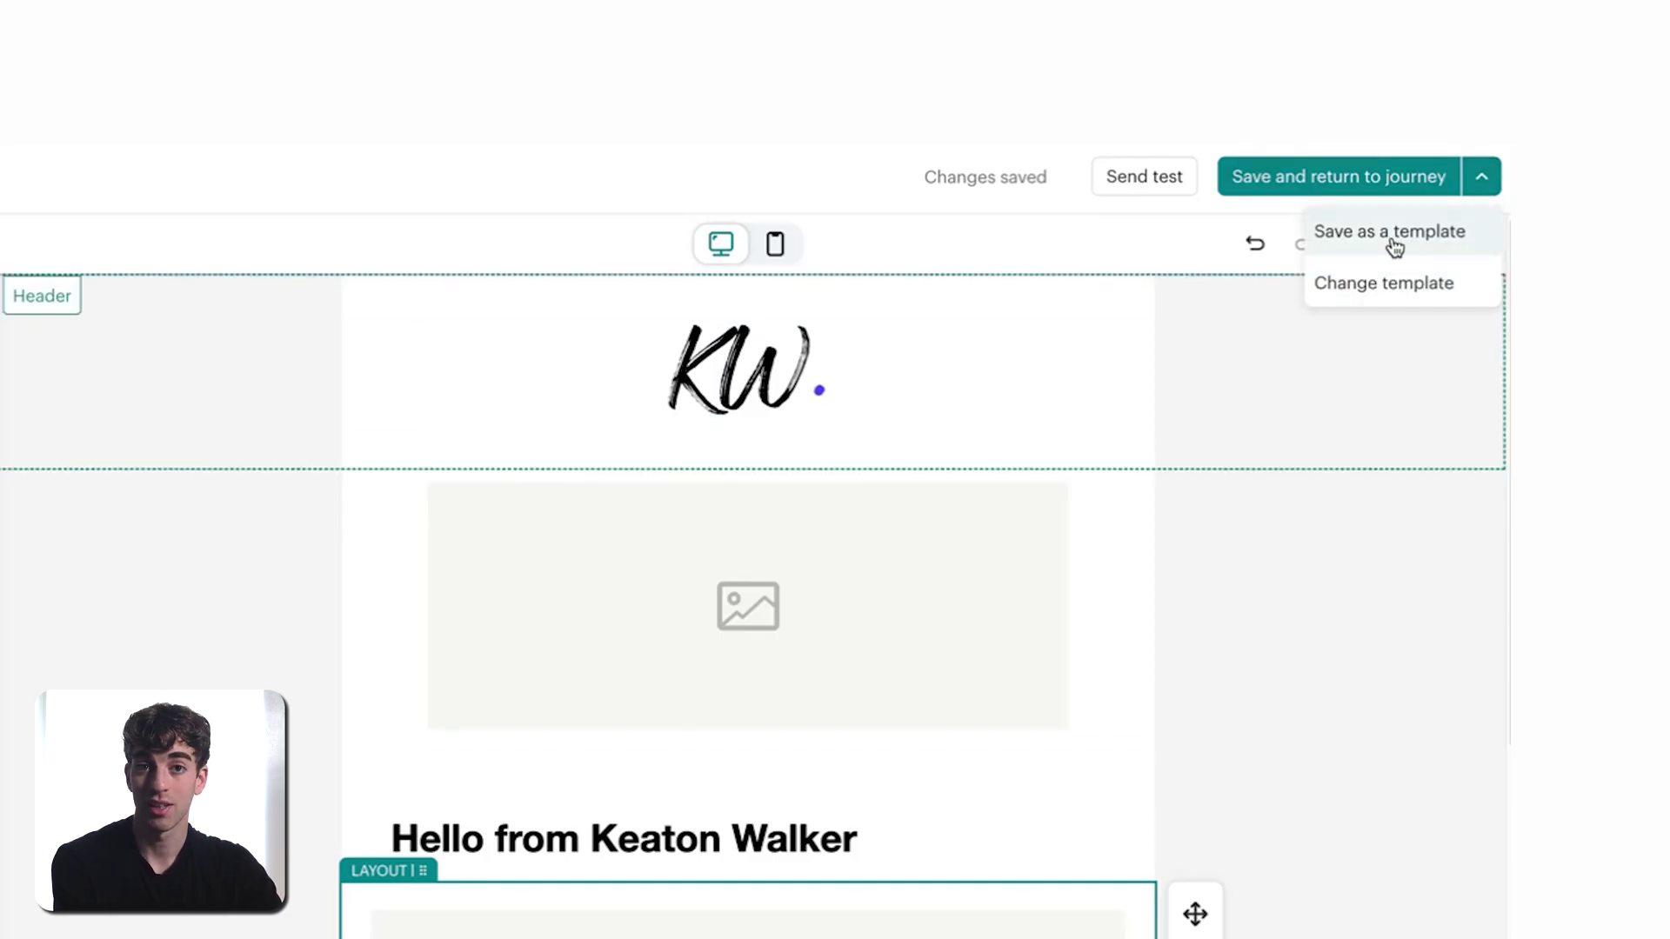
pyautogui.click(1373, 174)
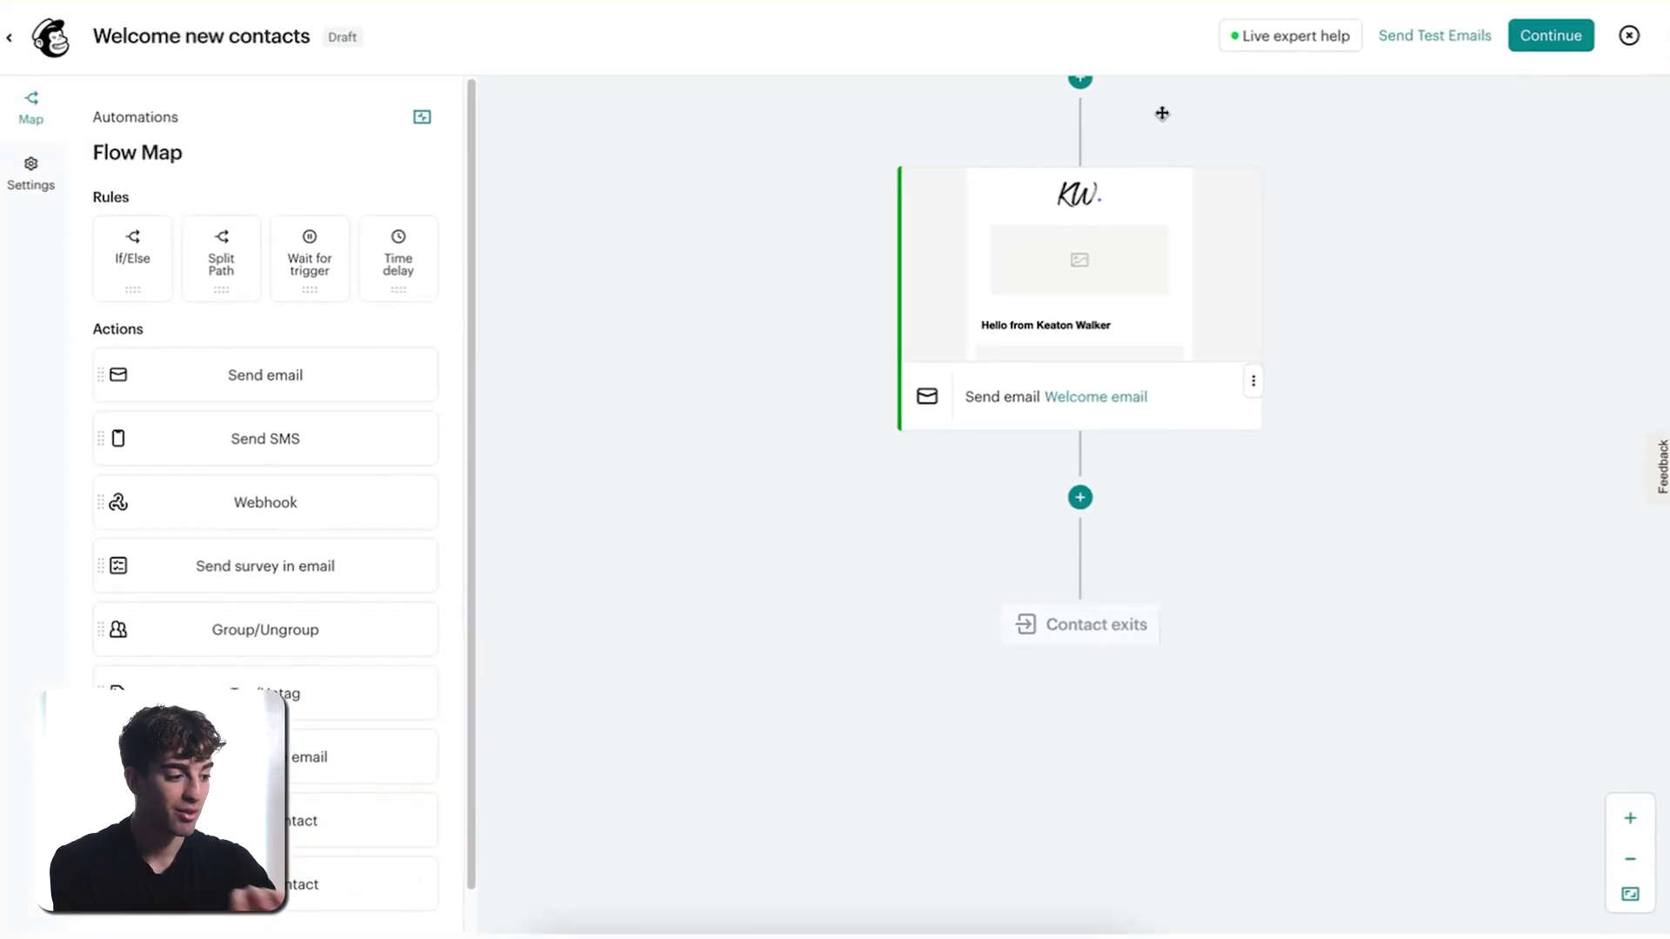
# - Add a Send SMS step to the flow, then delete it again
pyautogui.moveTo(1072, 133); pyautogui.dragTo(1073, 296)
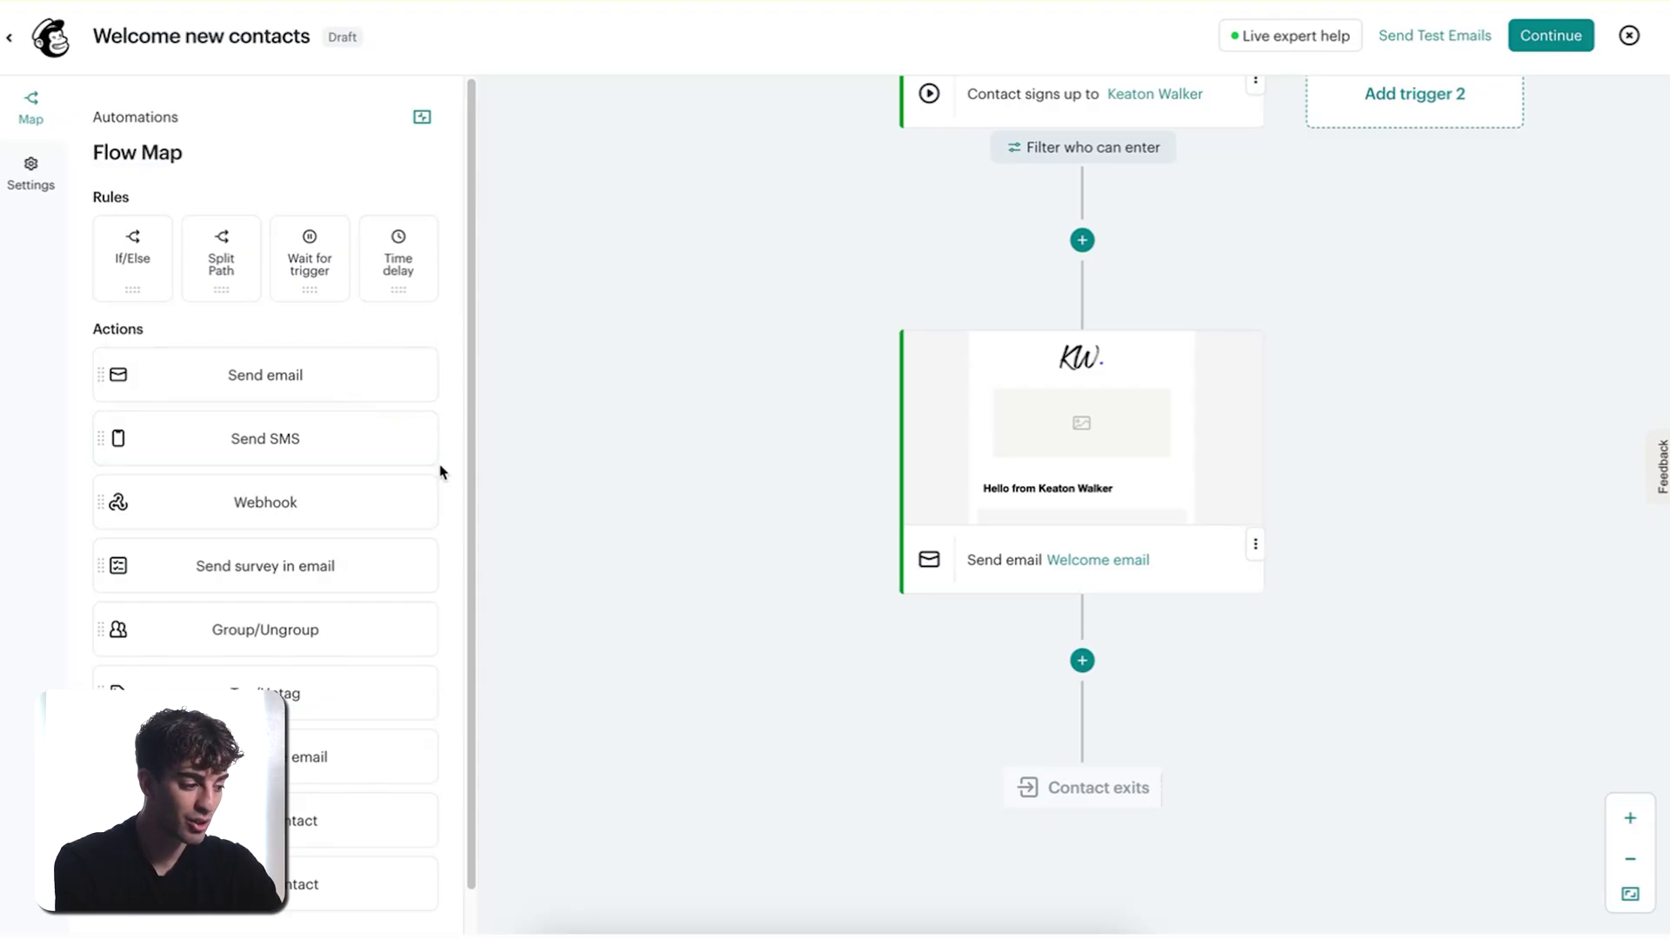
pyautogui.moveTo(434, 459); pyautogui.dragTo(1078, 669)
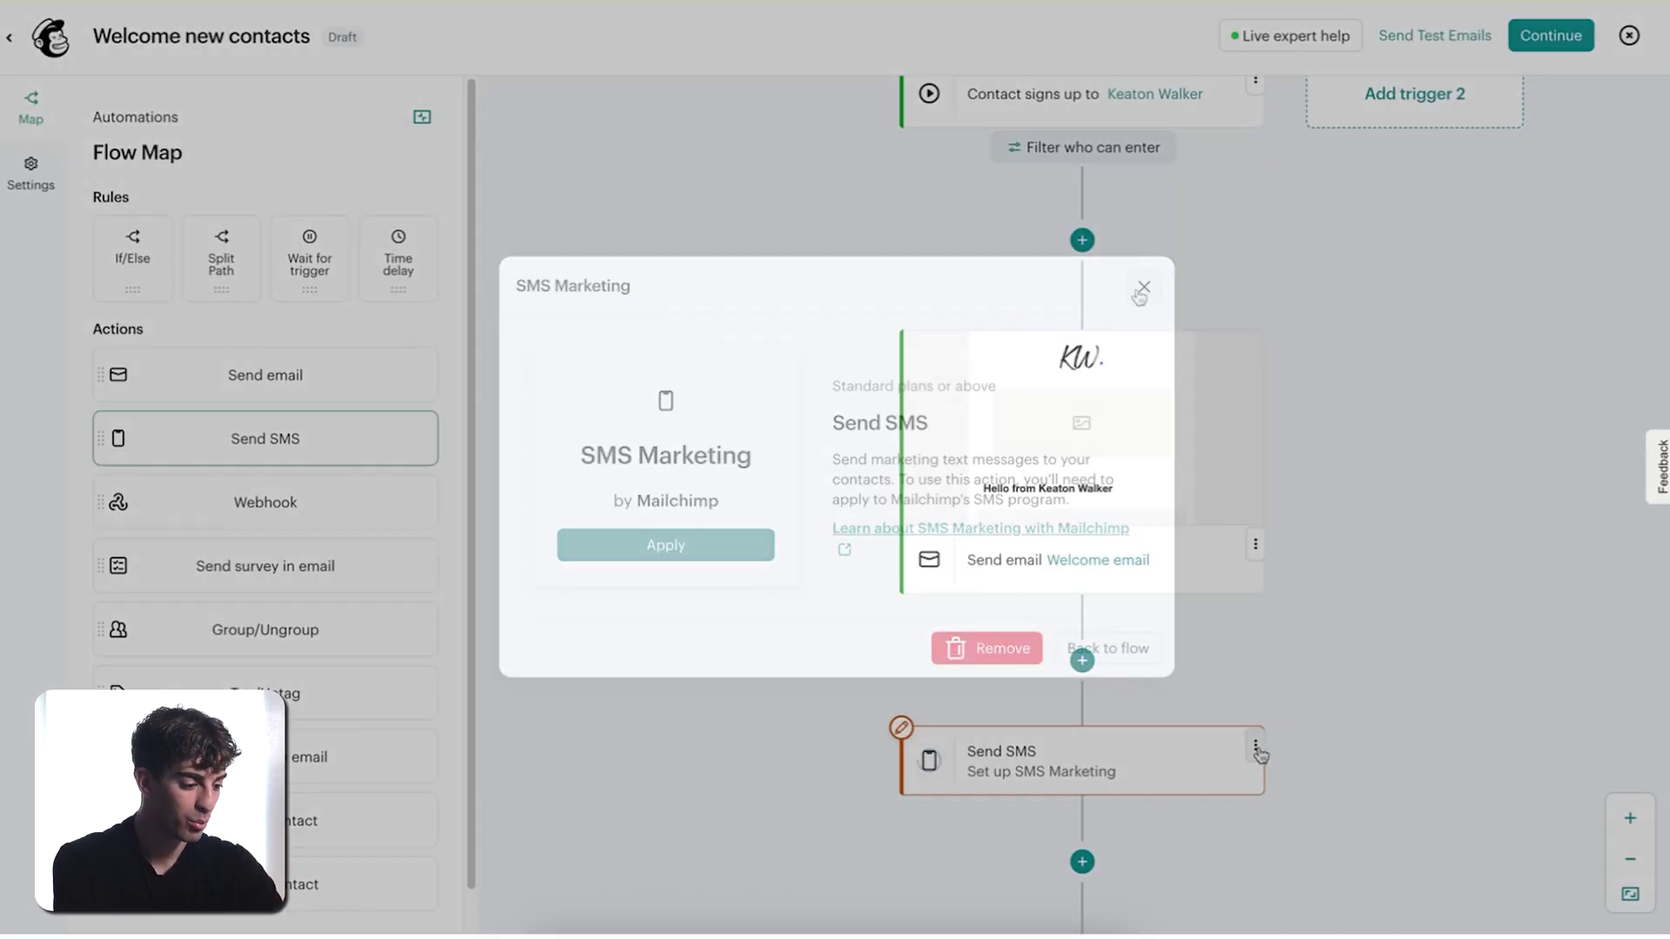
pyautogui.click(1256, 748)
pyautogui.click(1261, 696)
pyautogui.click(1122, 606)
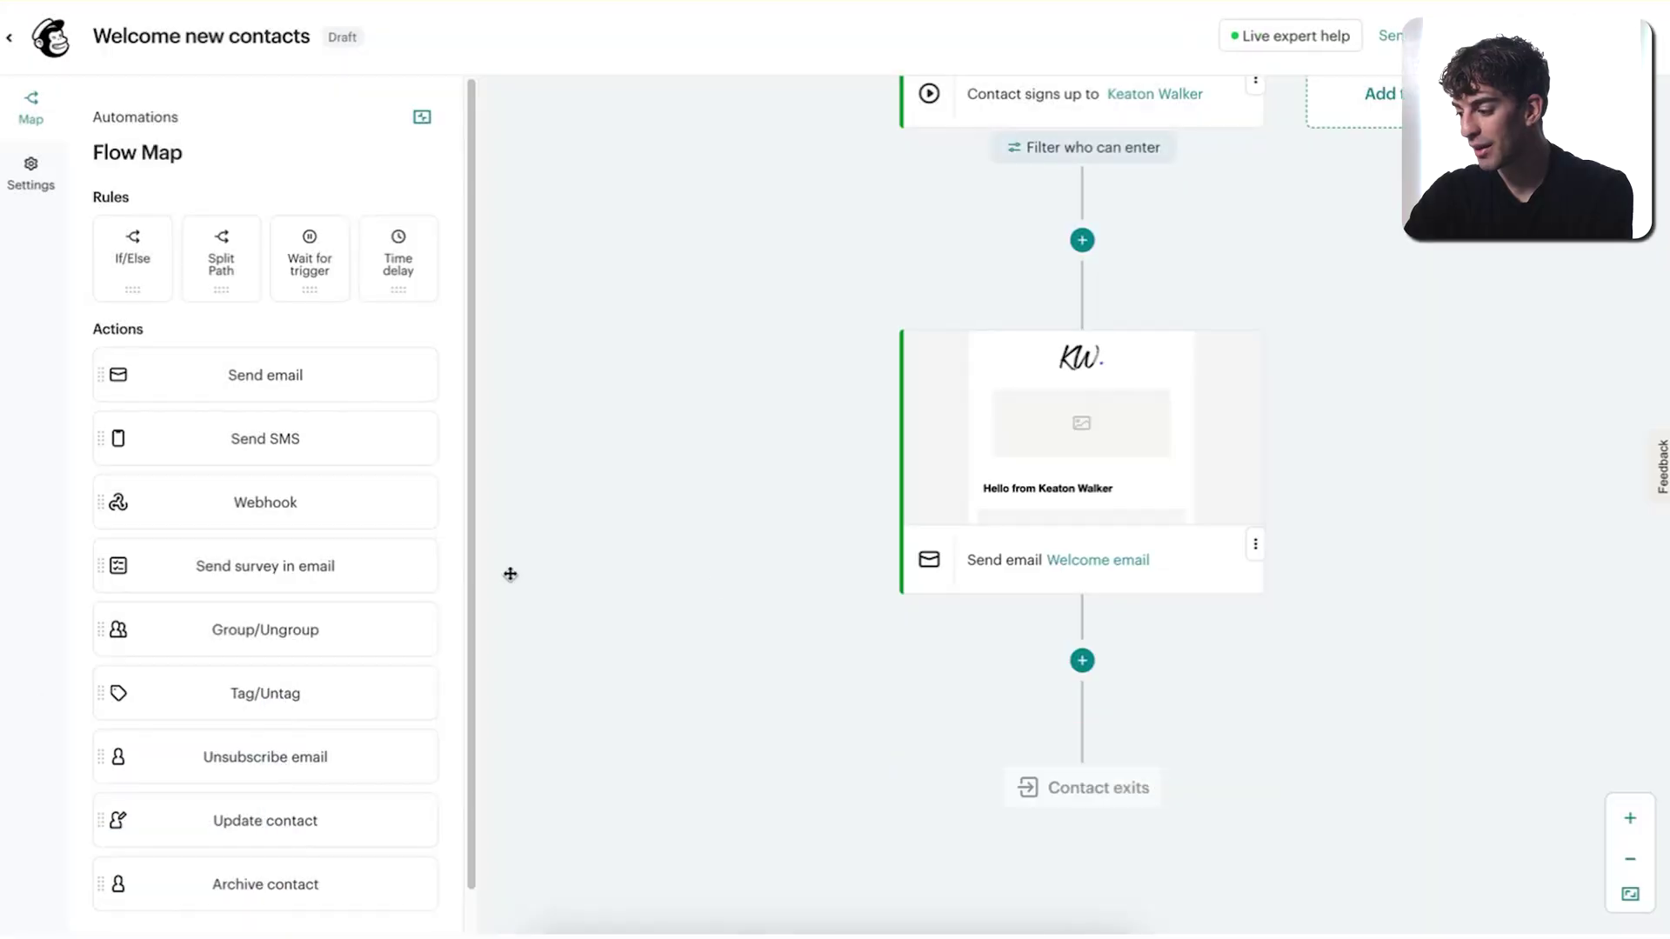
# - Publish the automation, acknowledging the generated content so it becomes Active
pyautogui.scroll(-1, 319, 618)
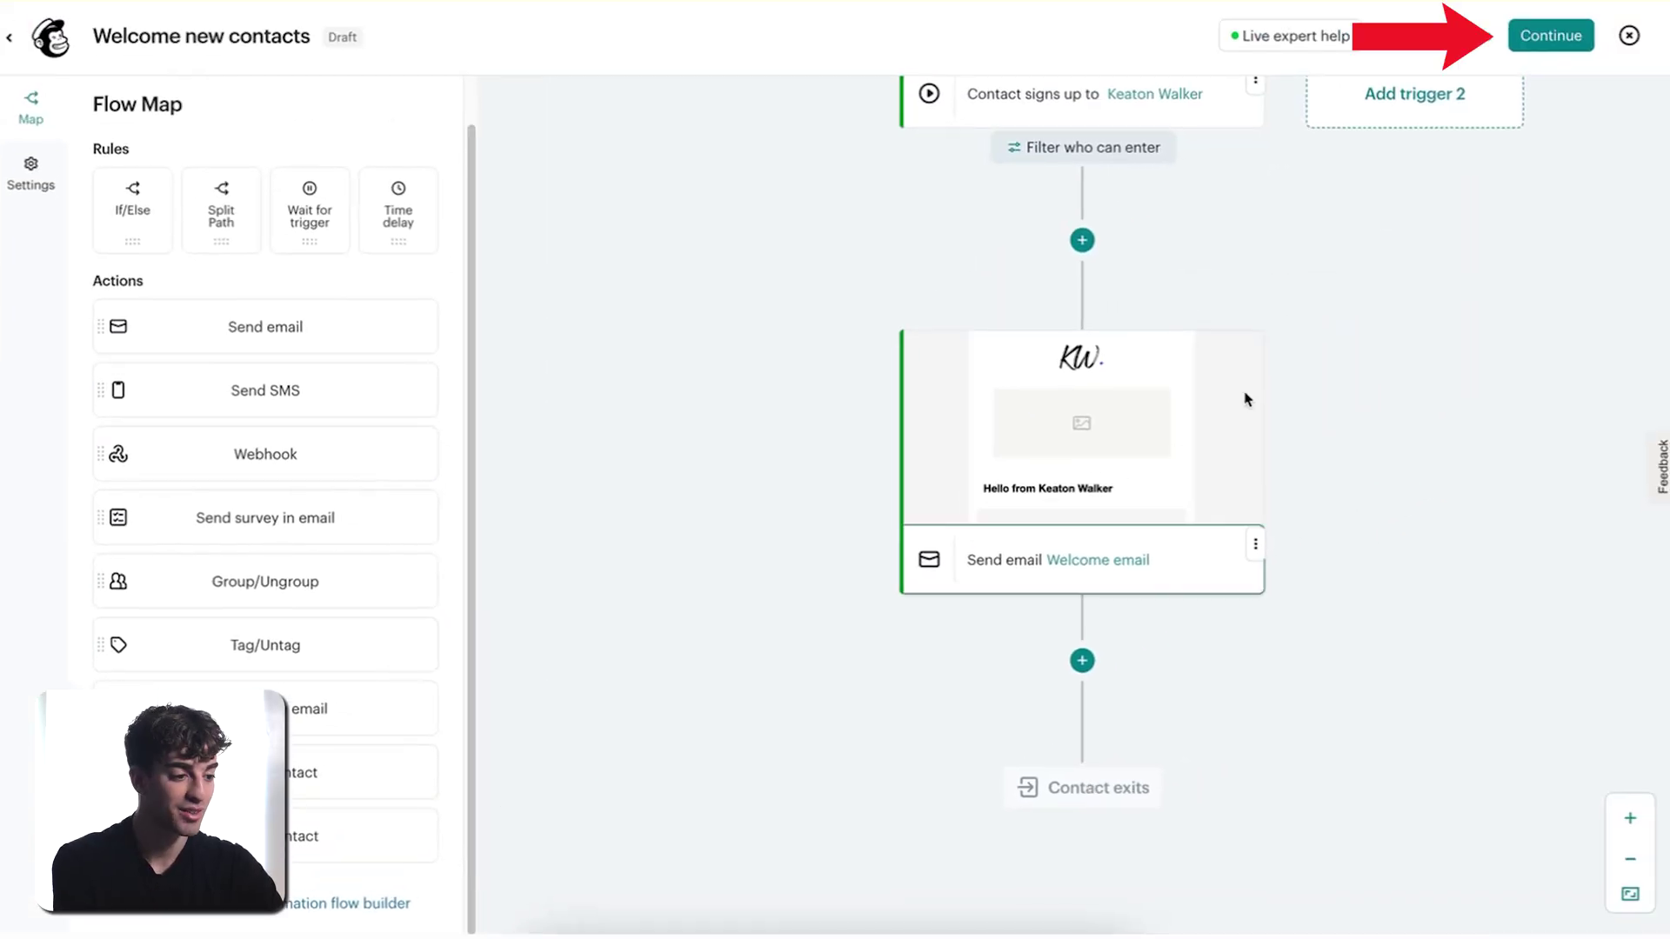
pyautogui.click(1551, 35)
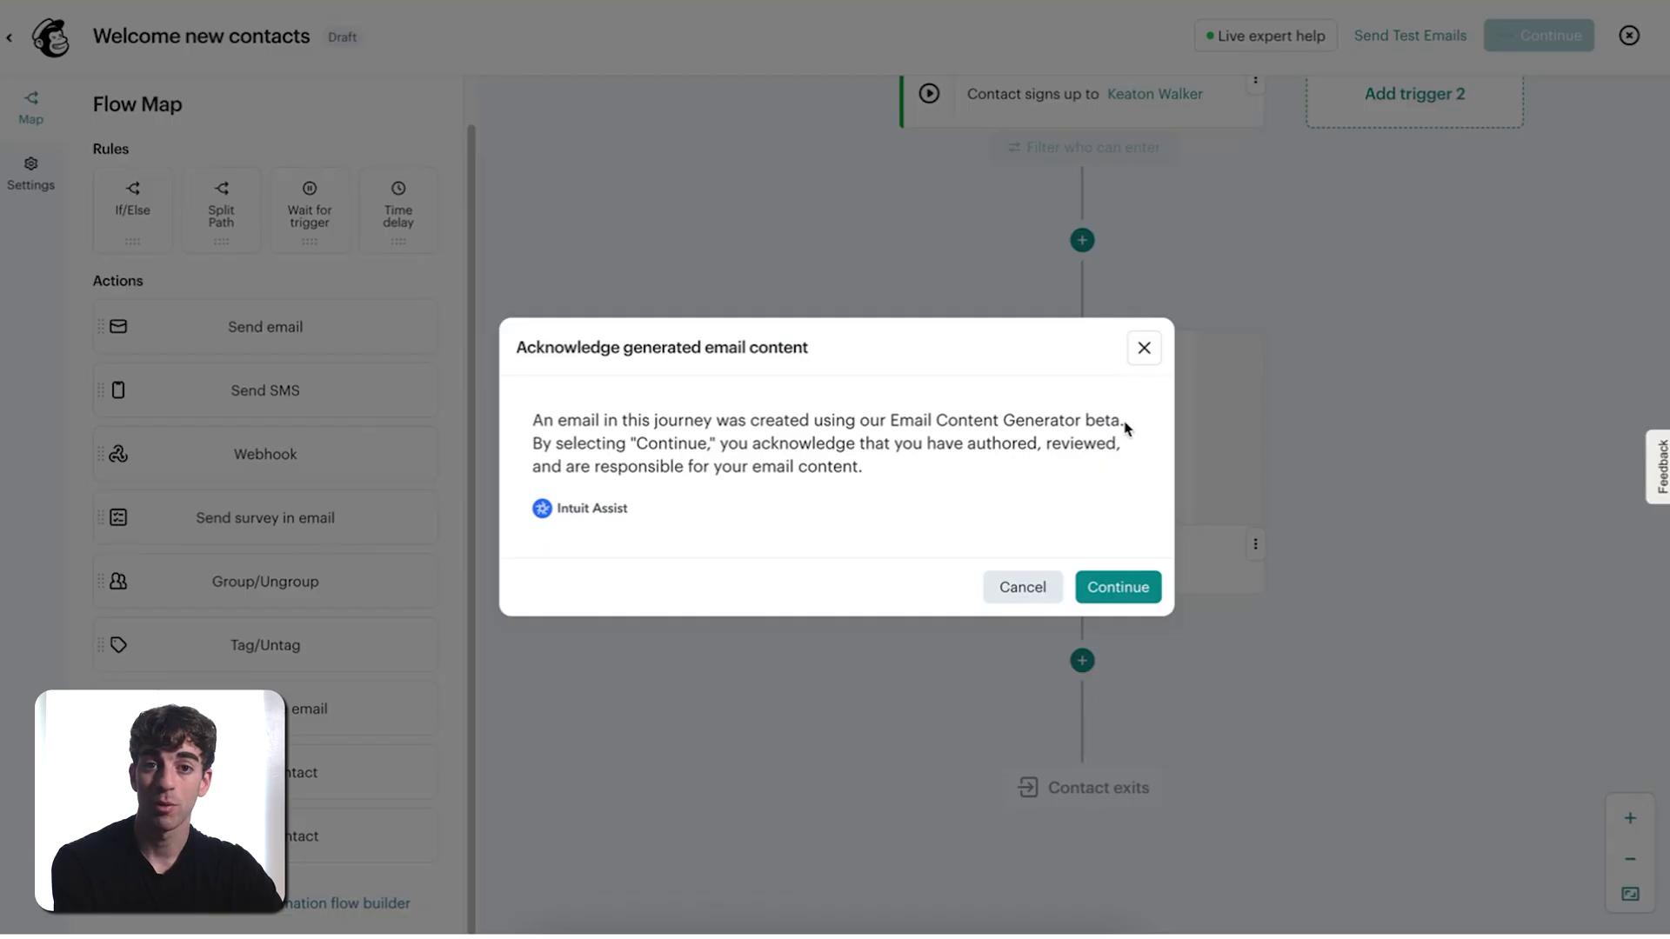
pyautogui.click(1125, 589)
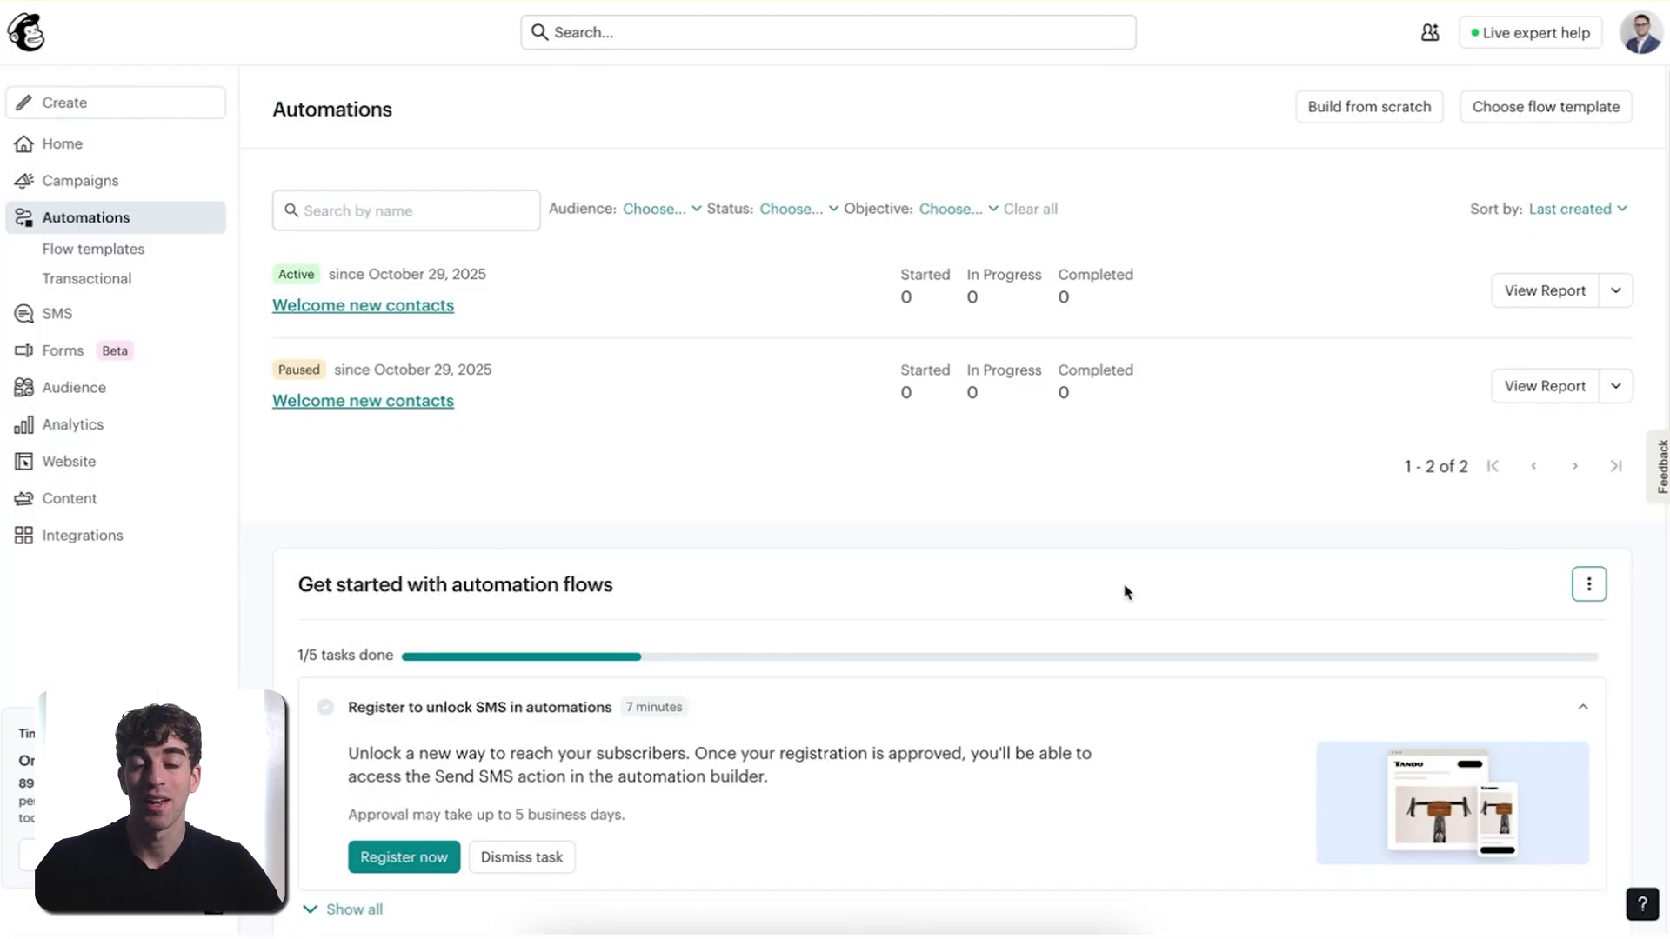